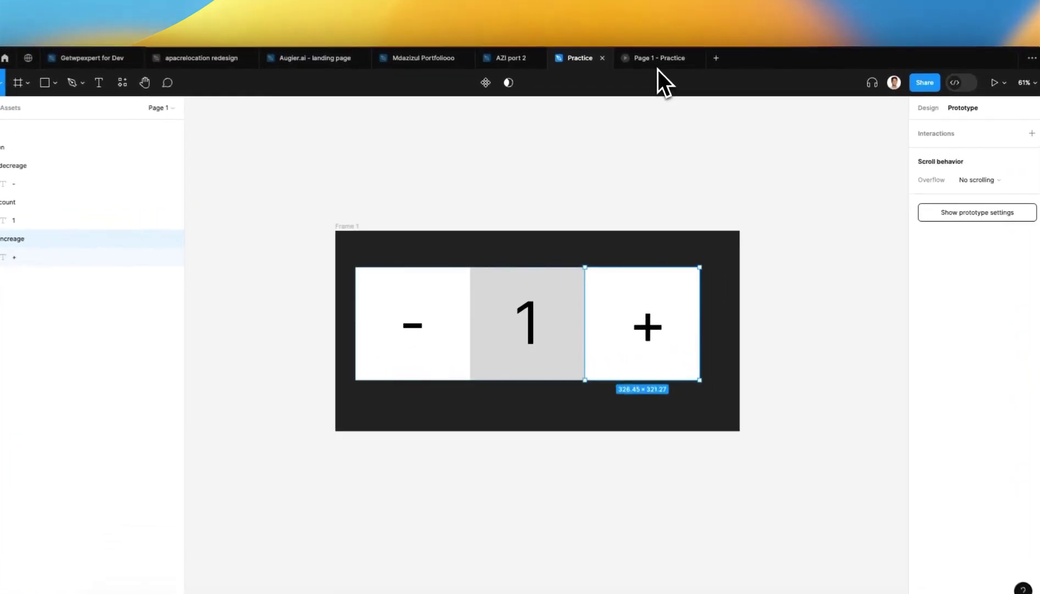
- Preview the counter prototype, then return to the Practice file and show its local variables
{"action": "left_click", "coordinate": [657, 66]}
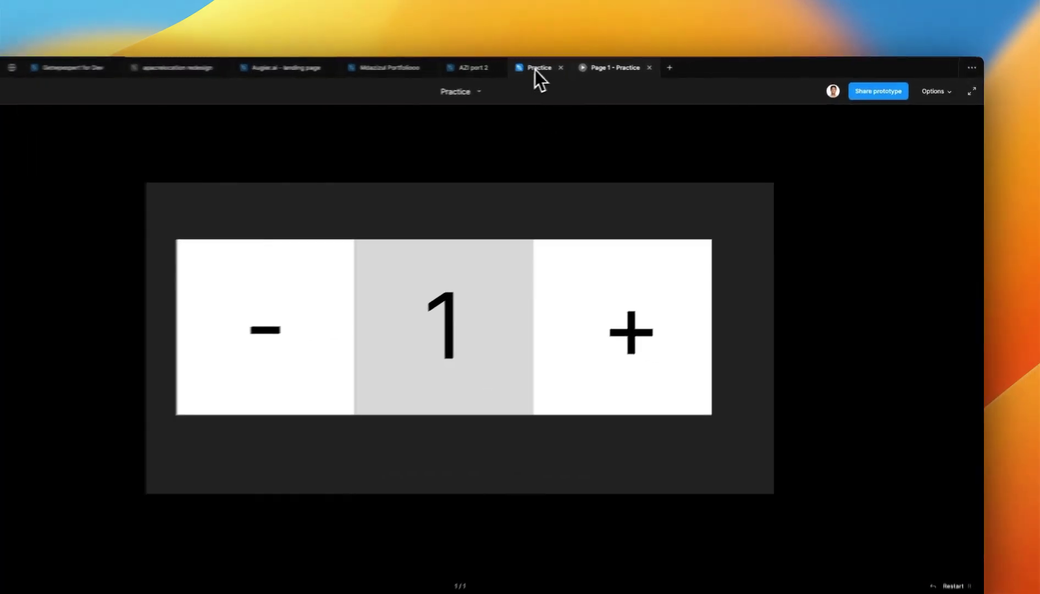
{"action": "left_click", "coordinate": [590, 66]}
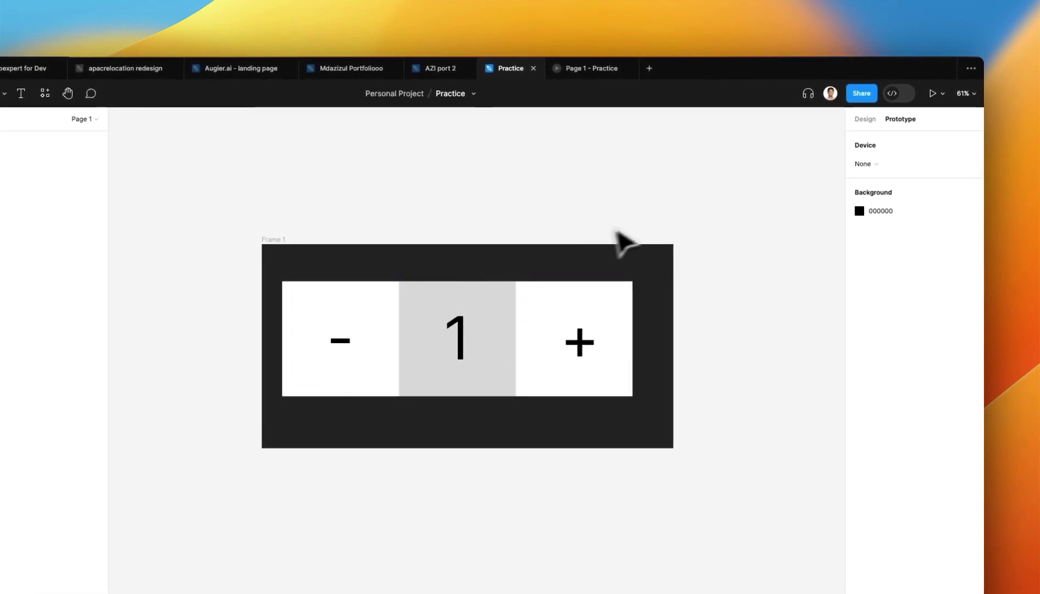
{"action": "left_click", "coordinate": [865, 119]}
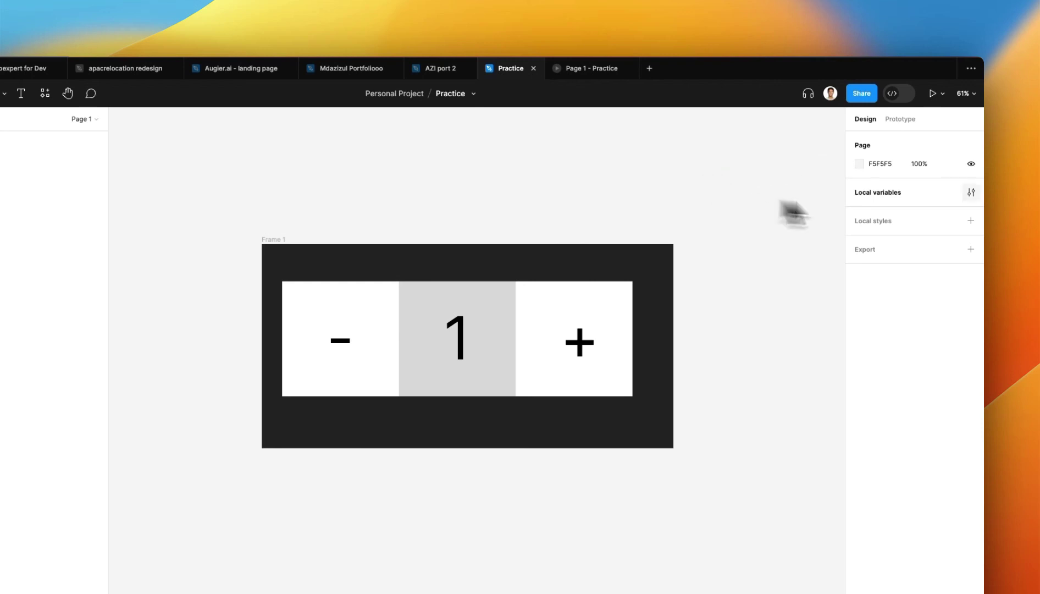
{"action": "left_click", "coordinate": [971, 192]}
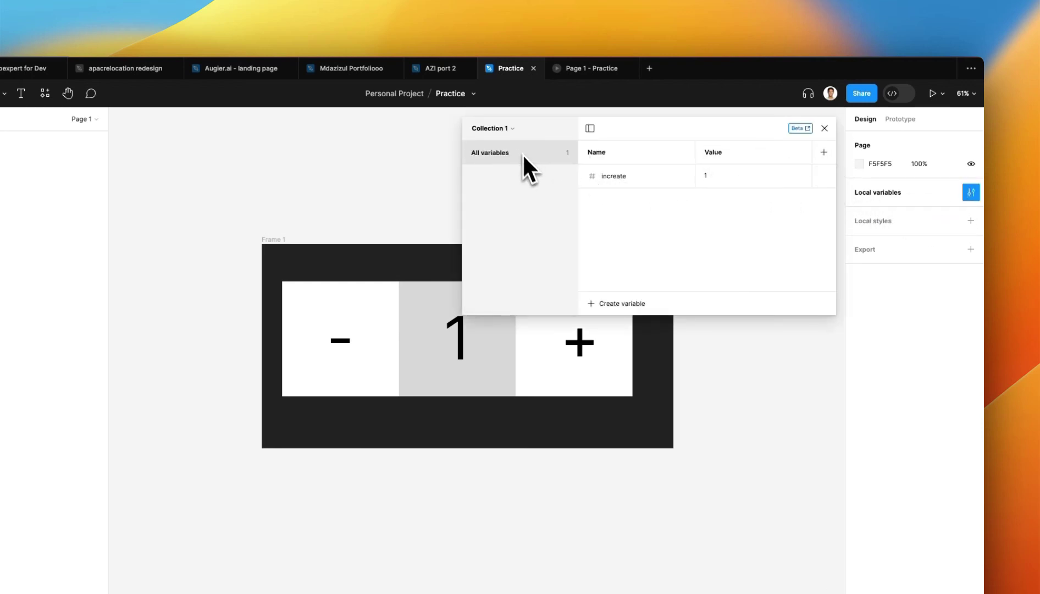
{"action": "key", "text": "Escape"}
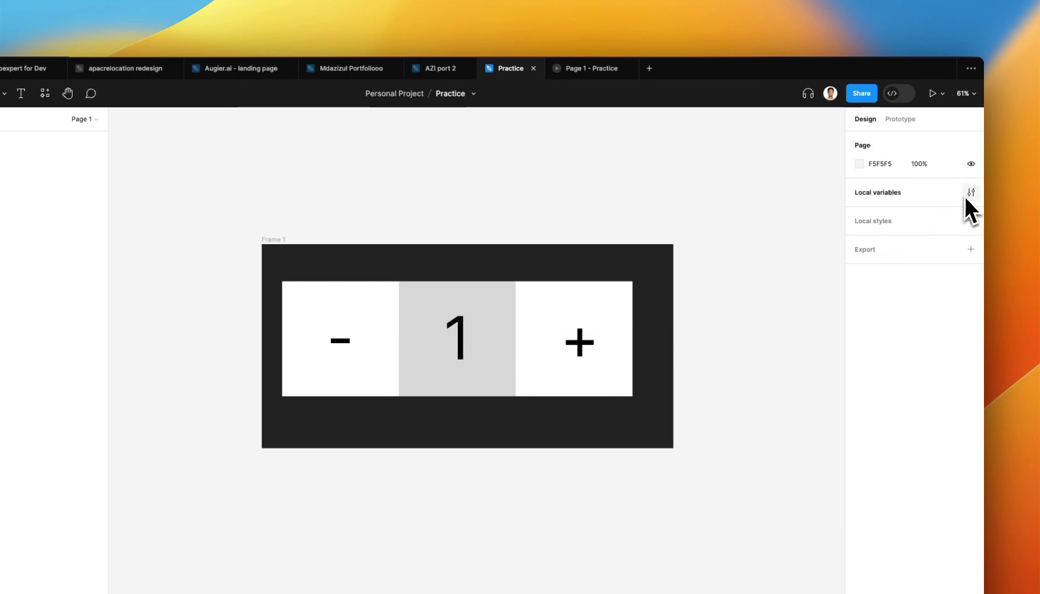
{"action": "left_click", "coordinate": [970, 192]}
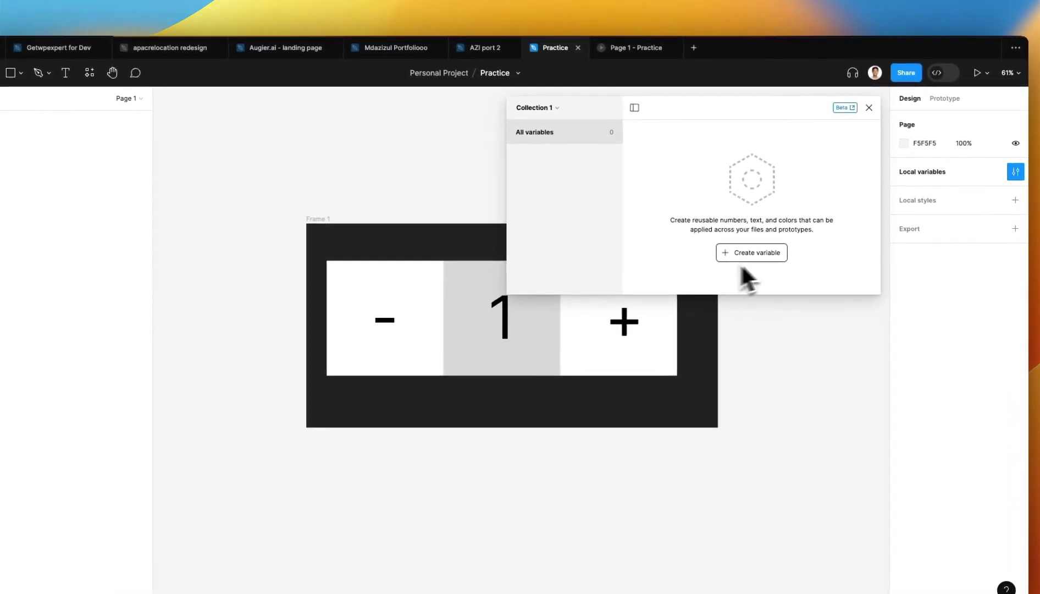
- Create a Number variable, rename it count, and give it the value 1
{"action": "left_click", "coordinate": [768, 257]}
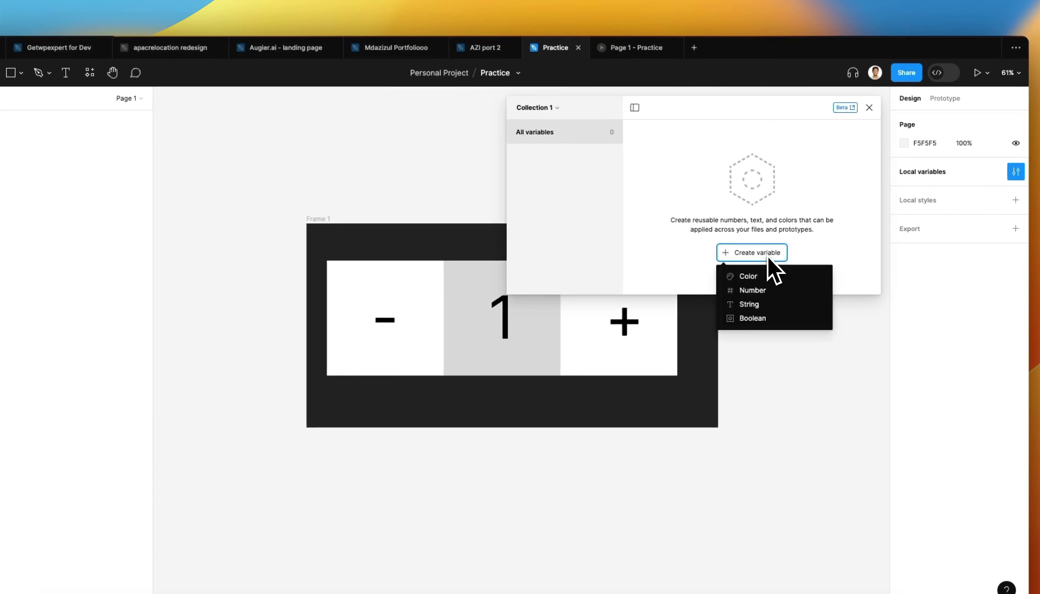
{"action": "left_click", "coordinate": [761, 288]}
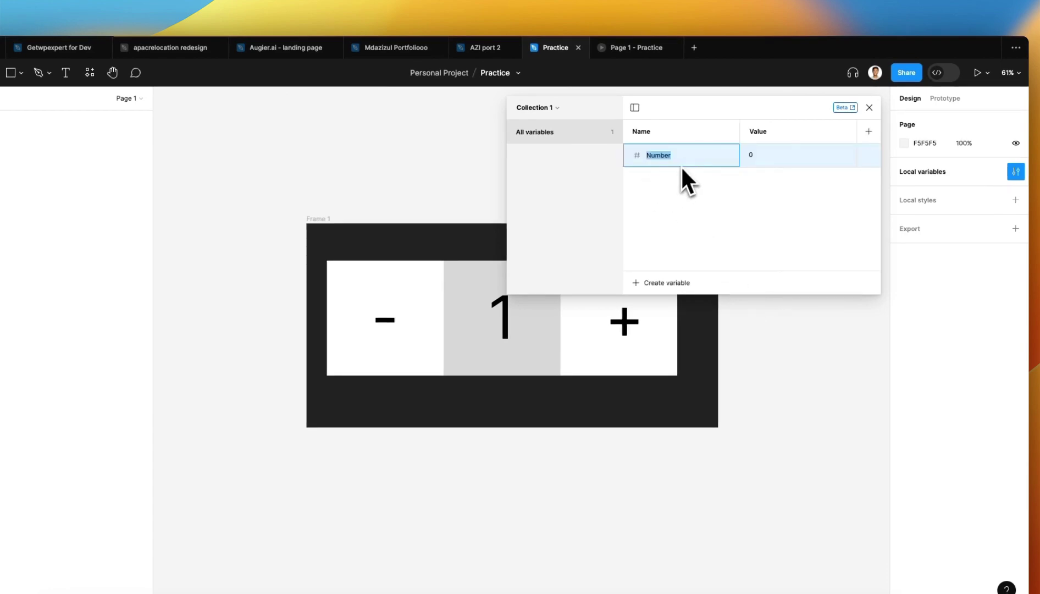
{"action": "left_click", "coordinate": [497, 295]}
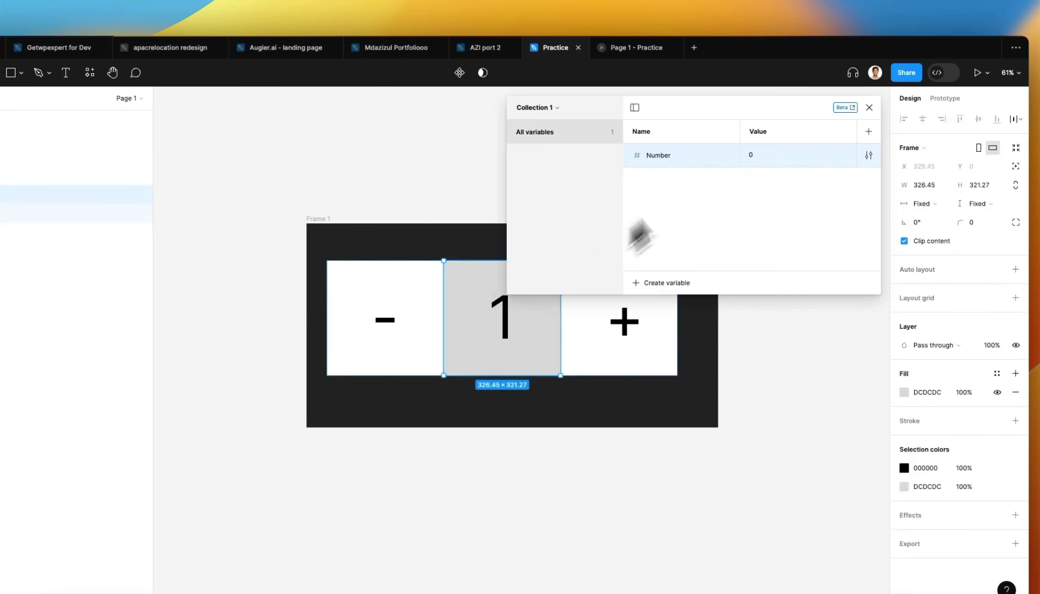
{"action": "double_click", "coordinate": [709, 159]}
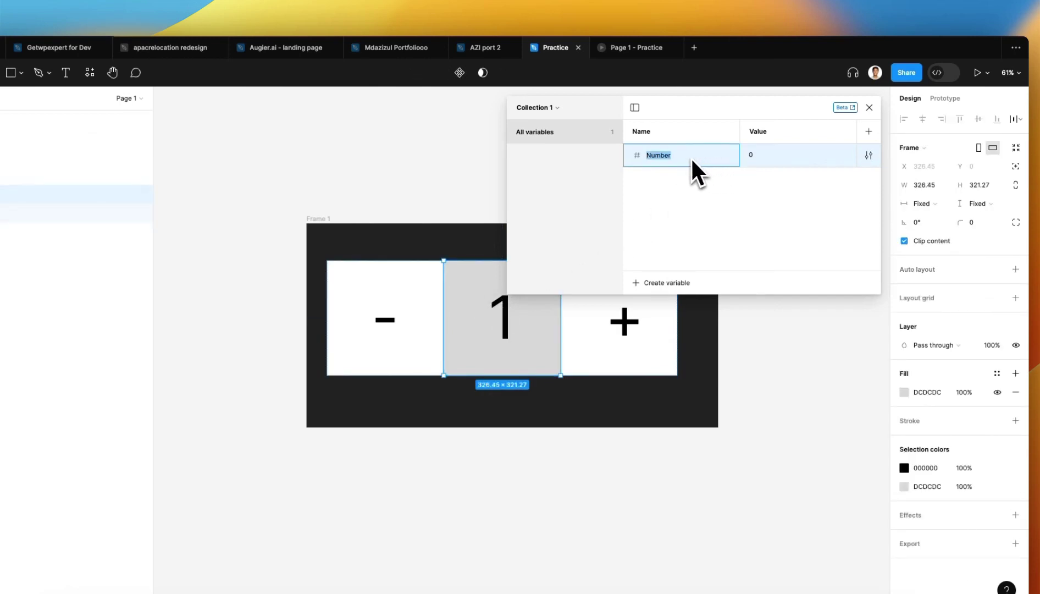
{"action": "type", "text": "count"}
{"action": "left_click", "coordinate": [726, 212]}
{"action": "mouse_move", "coordinate": [797, 155]}
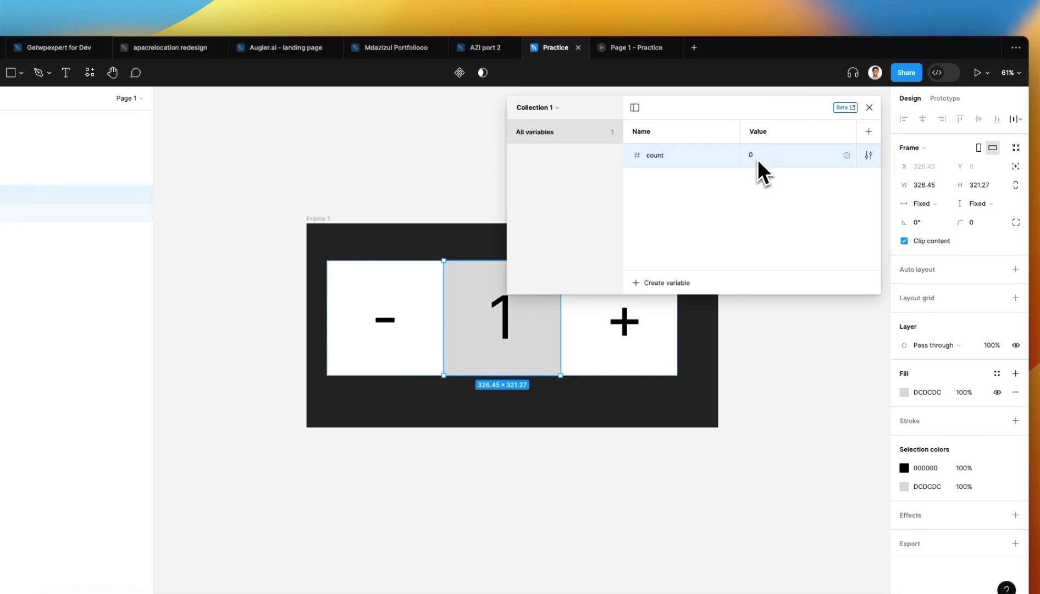
{"action": "left_click", "coordinate": [757, 159]}
{"action": "type", "text": "1"}
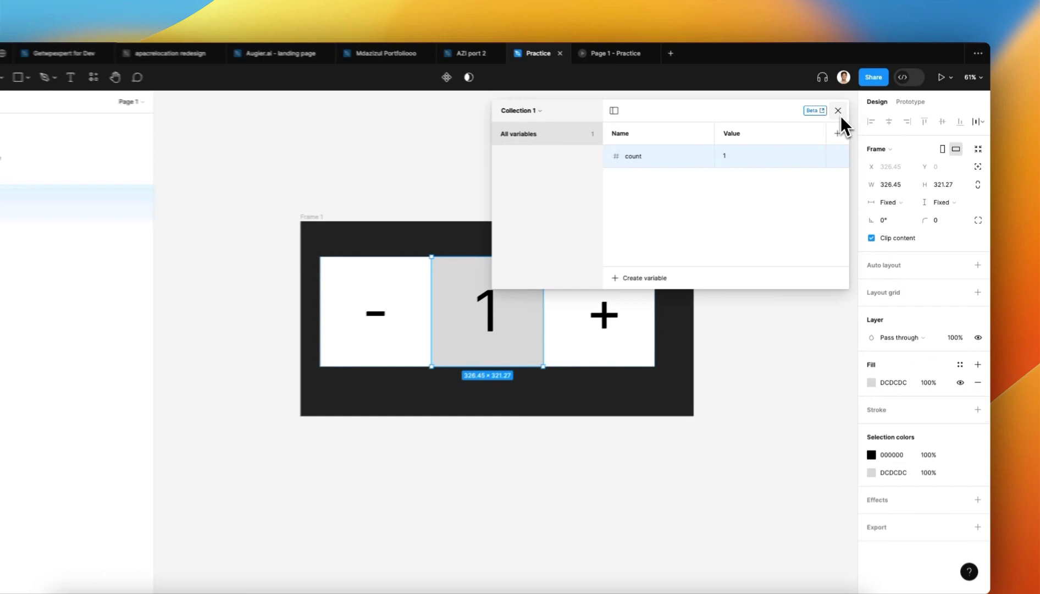
- Bind the middle cell's '1' text layer to count, replacing its increate binding
{"action": "left_click", "coordinate": [851, 116]}
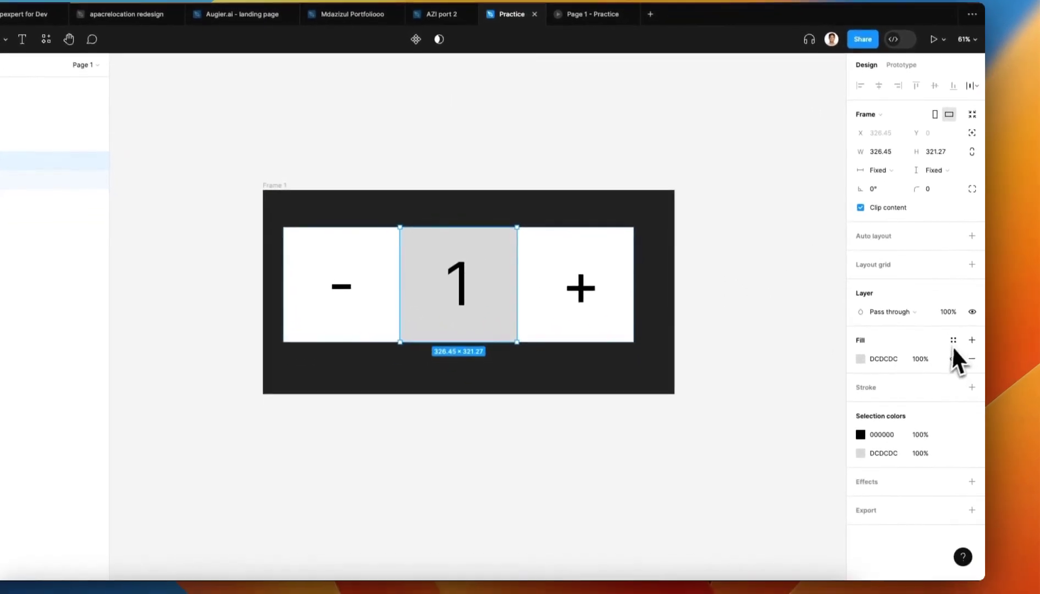
{"action": "mouse_move", "coordinate": [546, 291]}
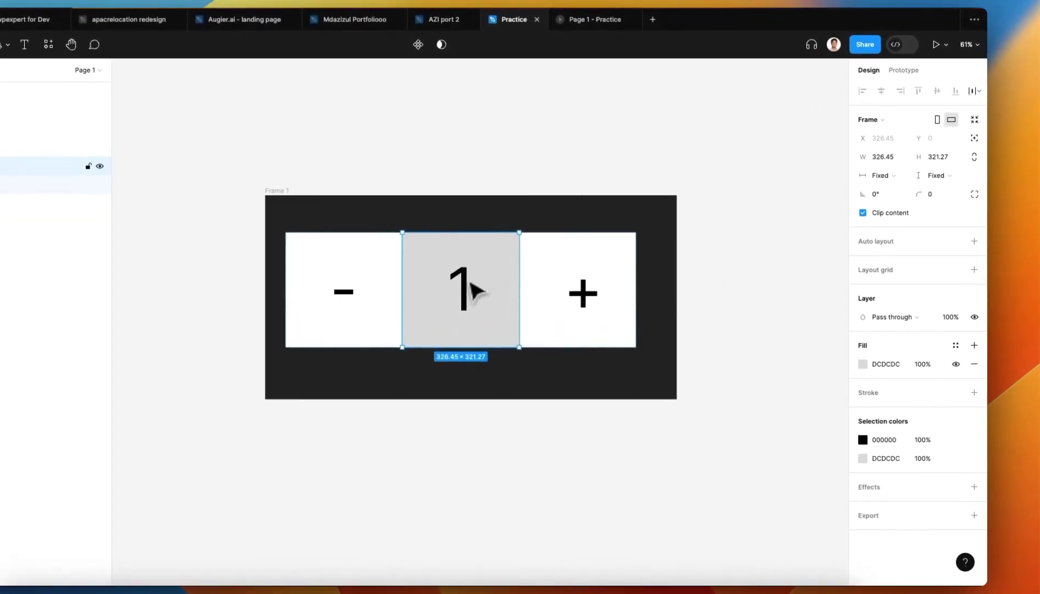
{"action": "left_click", "coordinate": [474, 290]}
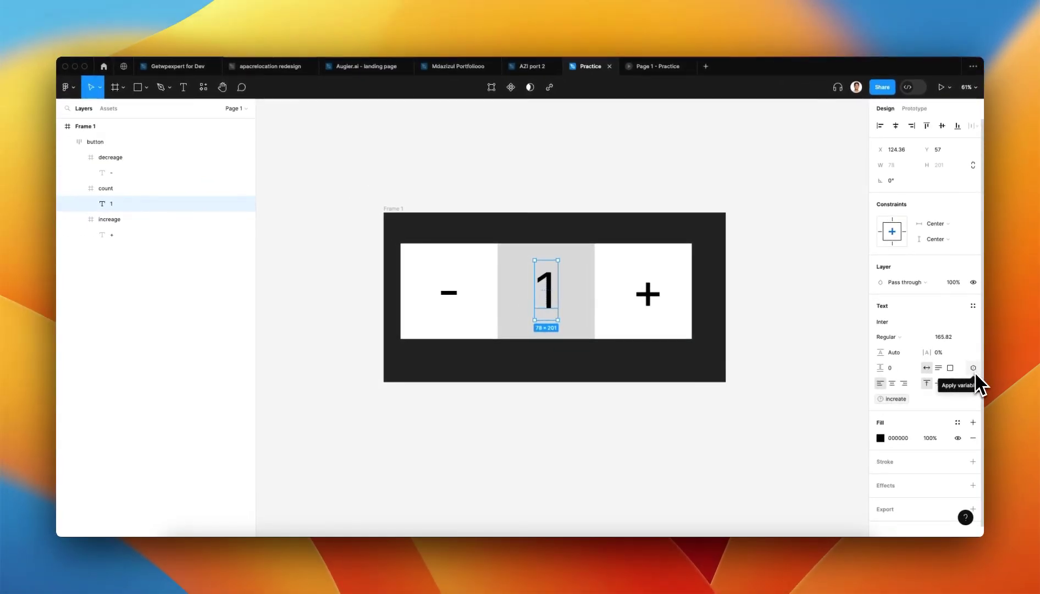
{"action": "left_click", "coordinate": [973, 368]}
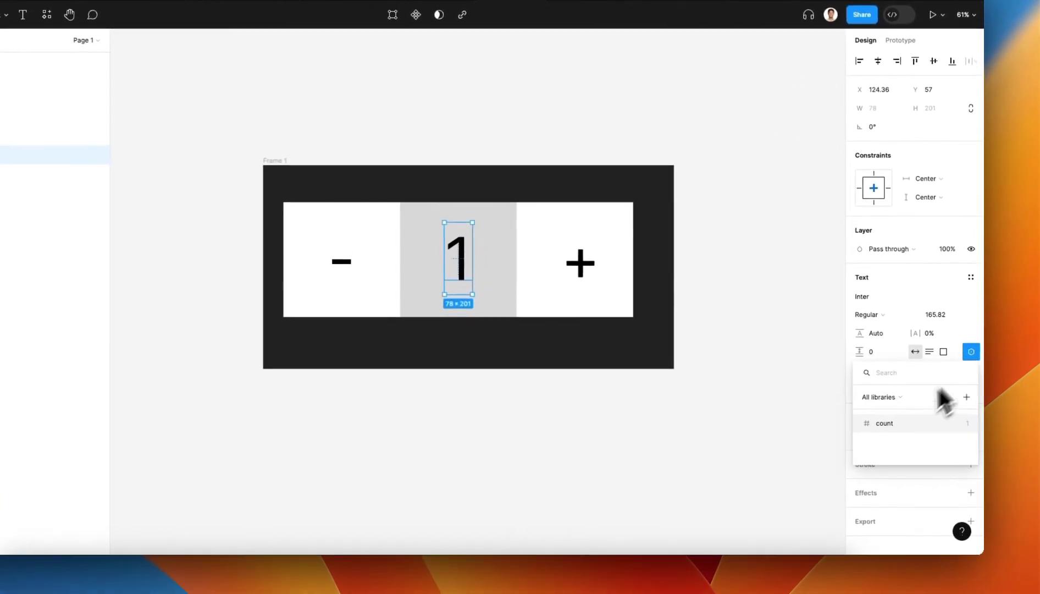
{"action": "left_click", "coordinate": [884, 422]}
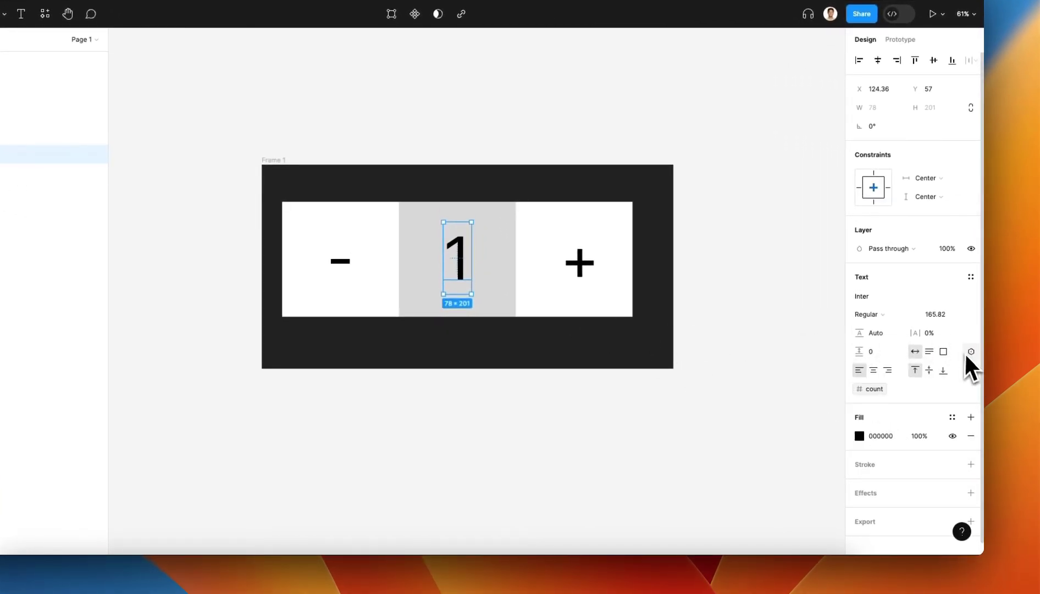
{"action": "left_click", "coordinate": [965, 353]}
{"action": "left_click", "coordinate": [912, 424]}
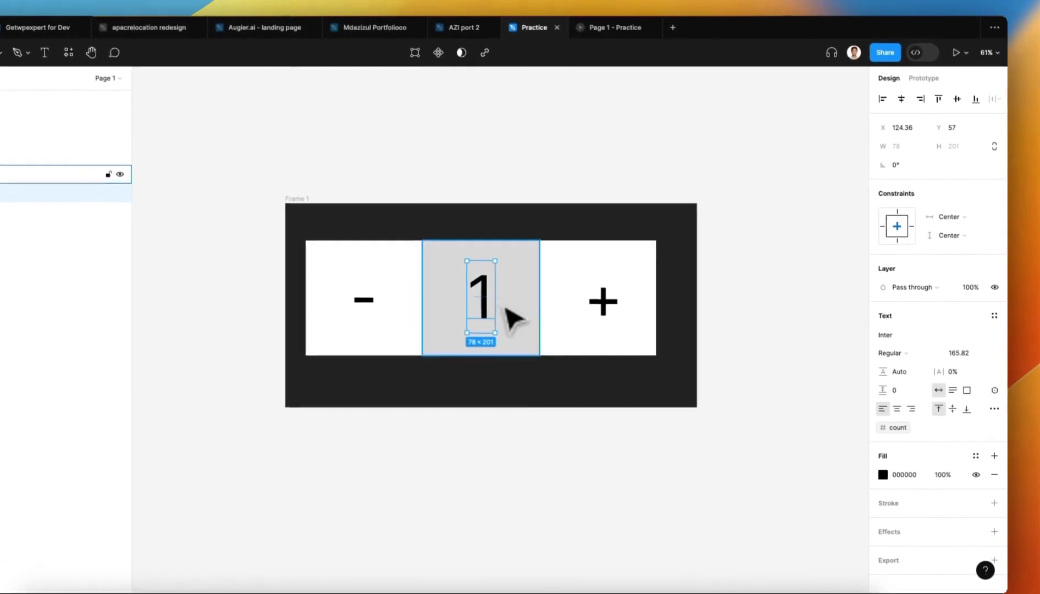
- Give the + cell an on-click Set variable interaction that targets count
{"action": "left_click", "coordinate": [764, 316]}
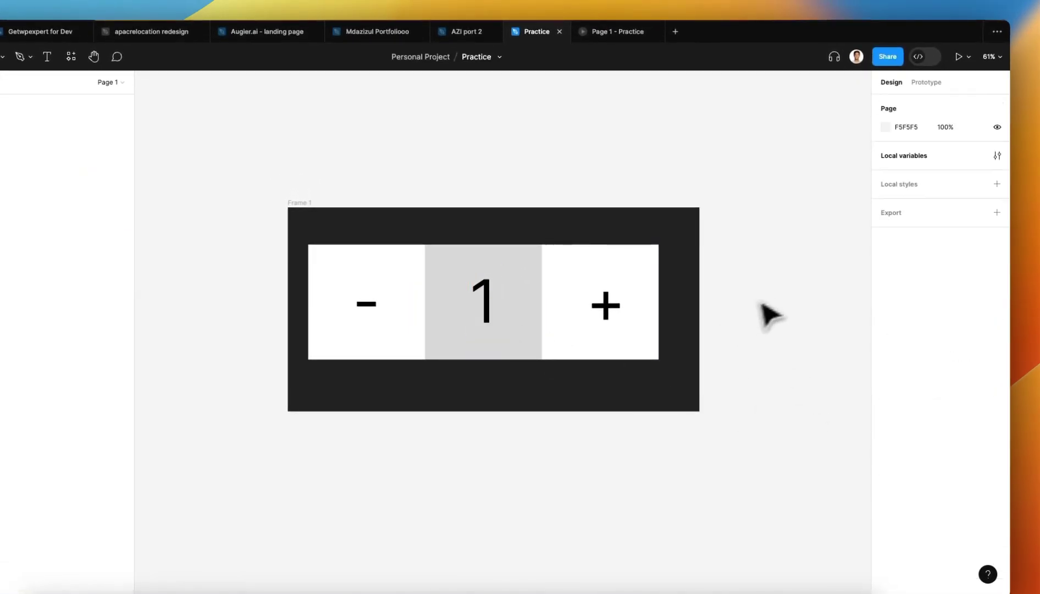
{"action": "left_click", "coordinate": [641, 287]}
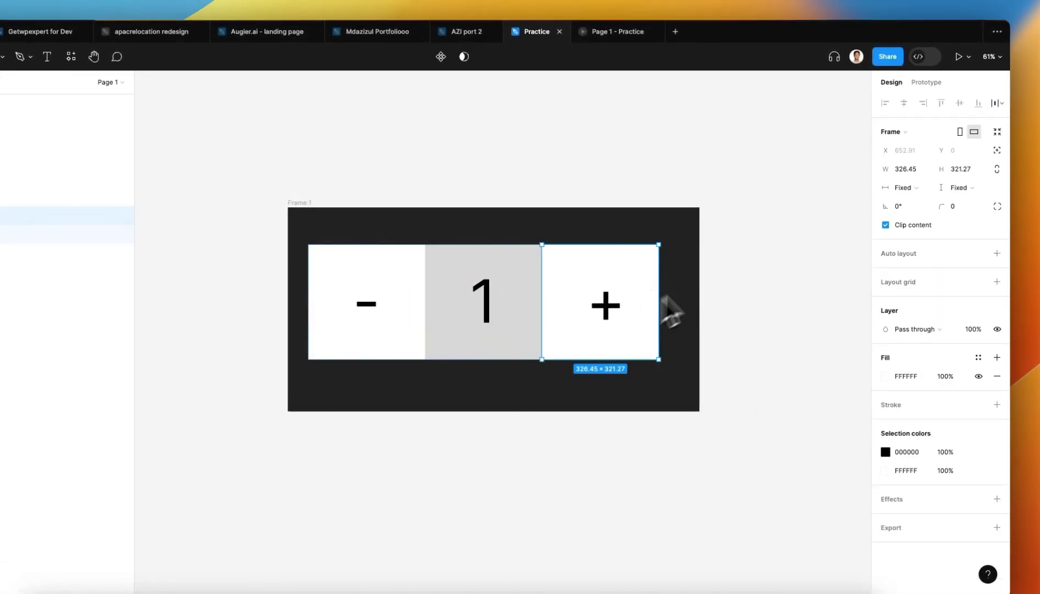
{"action": "left_click", "coordinate": [914, 100]}
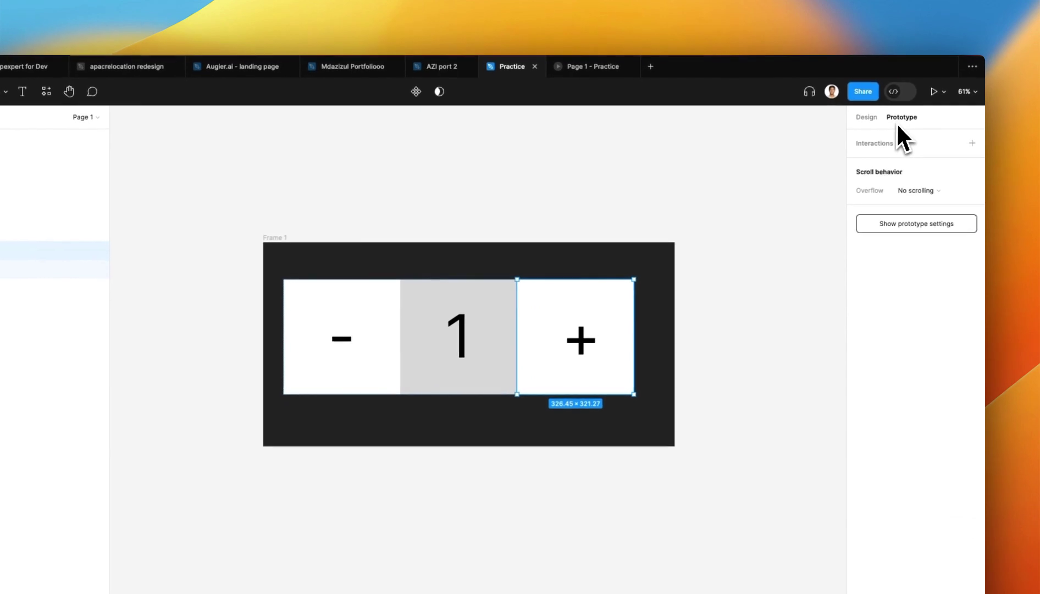
{"action": "left_click", "coordinate": [971, 145]}
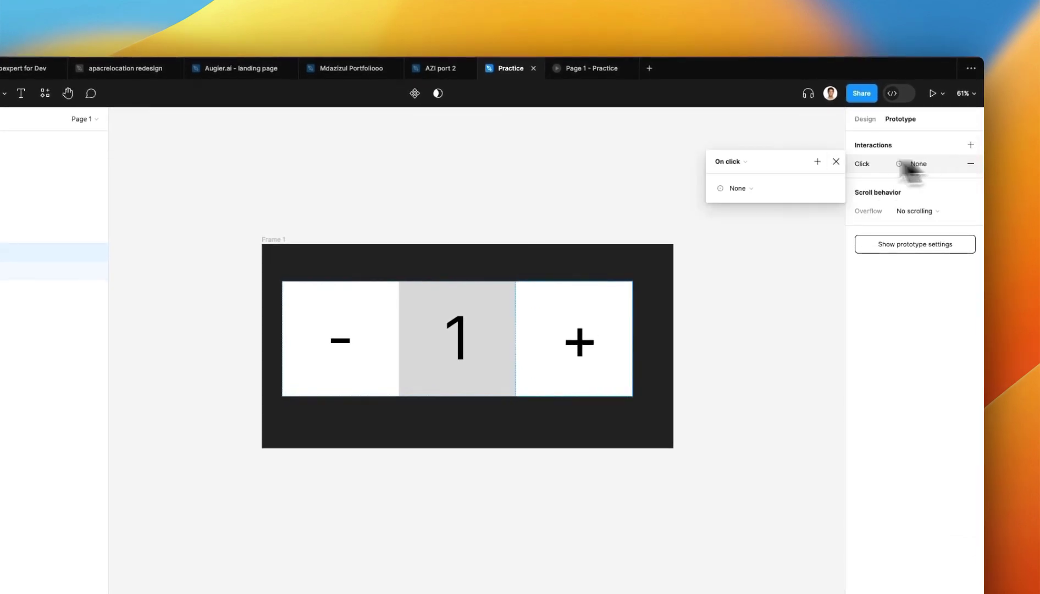
{"action": "left_click", "coordinate": [743, 189]}
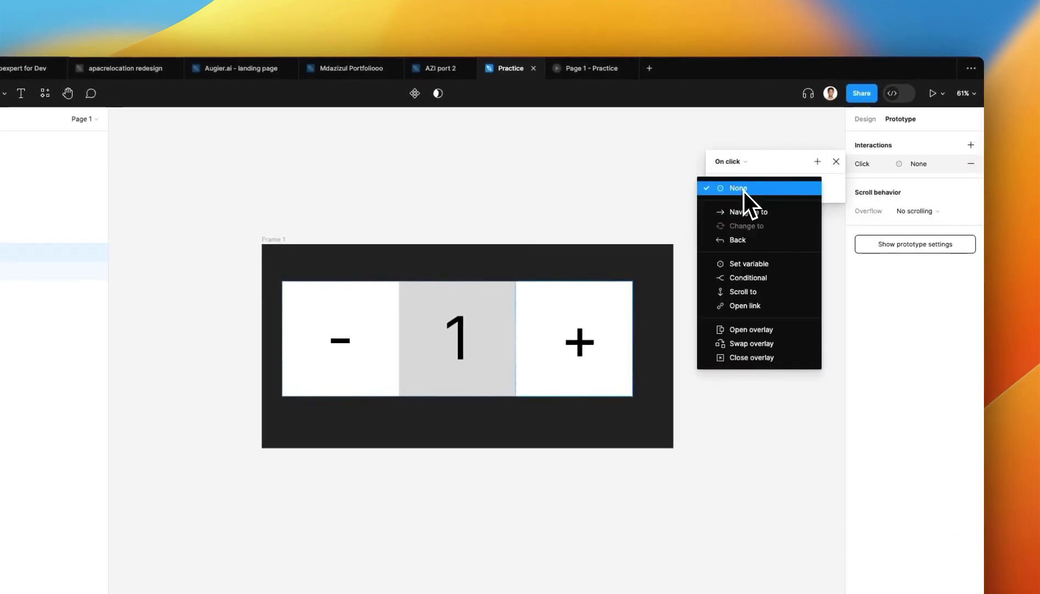
{"action": "left_click", "coordinate": [749, 270]}
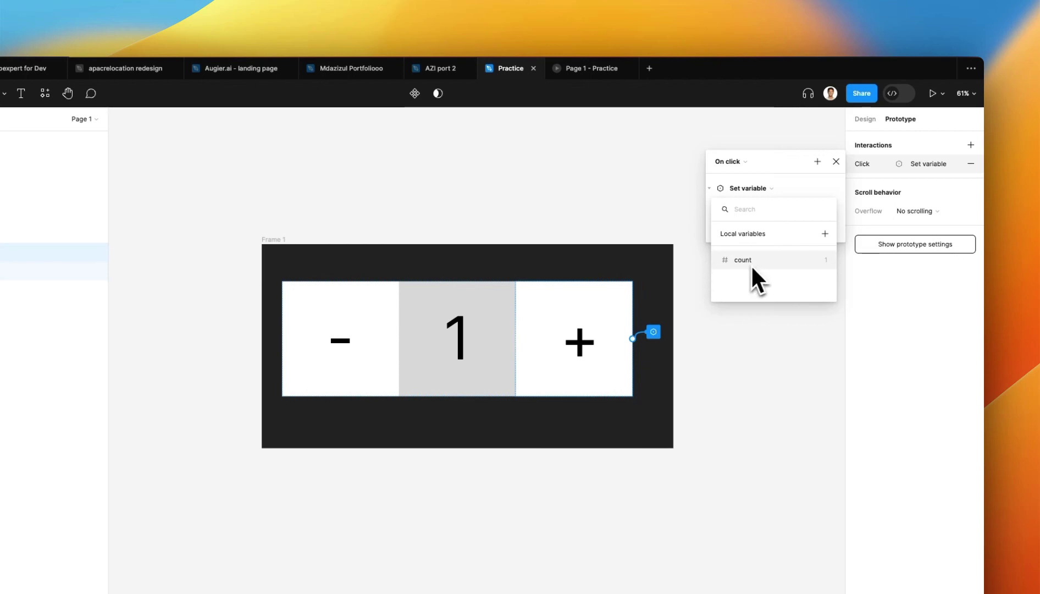
{"action": "left_click", "coordinate": [748, 262]}
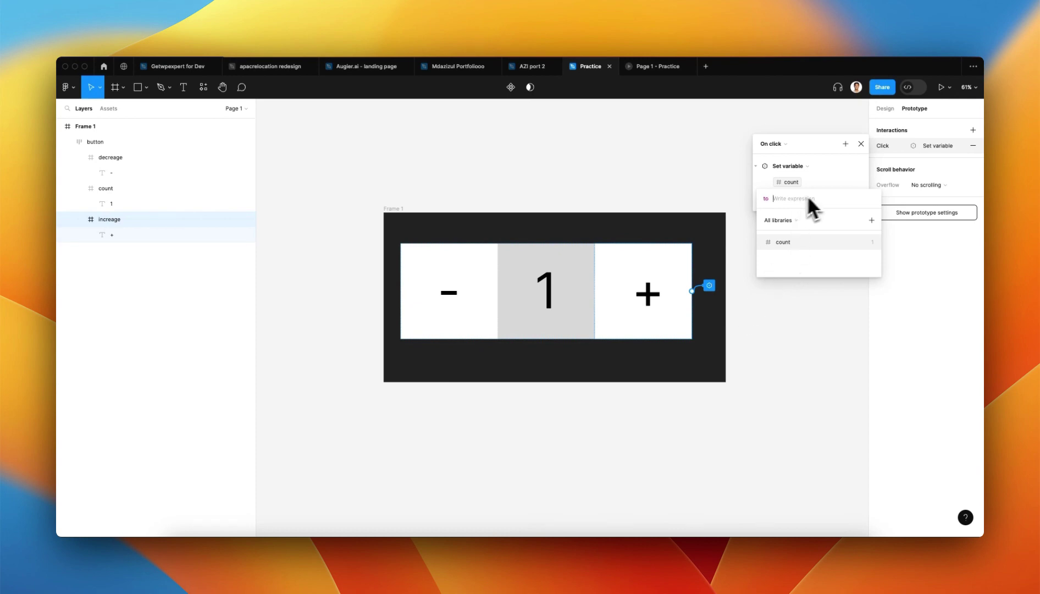
- Set the + click's new value expression to count + 1
{"action": "left_click", "coordinate": [800, 242]}
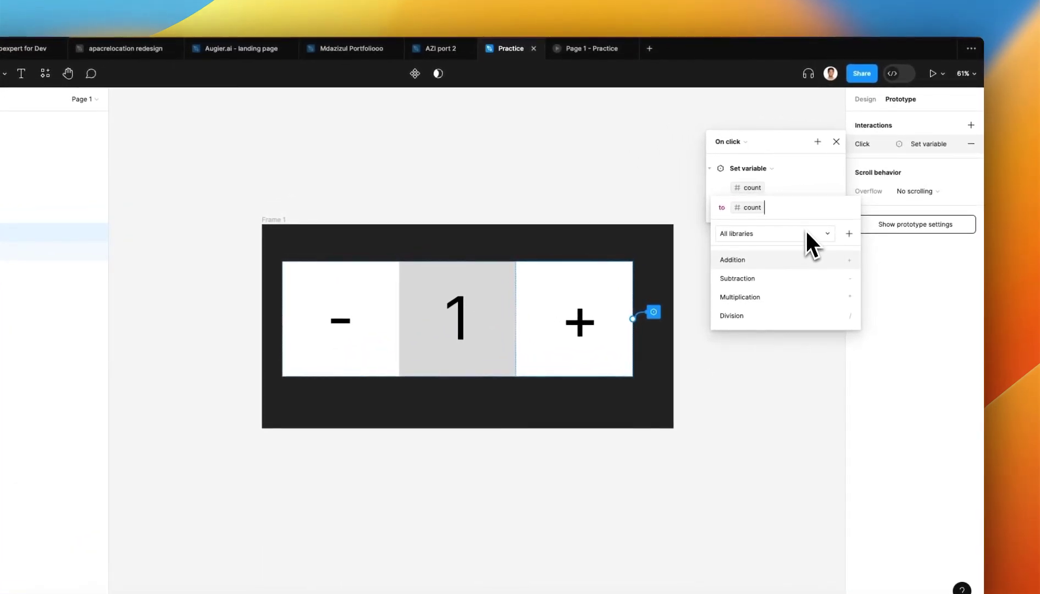
{"action": "type", "text": "+ "}
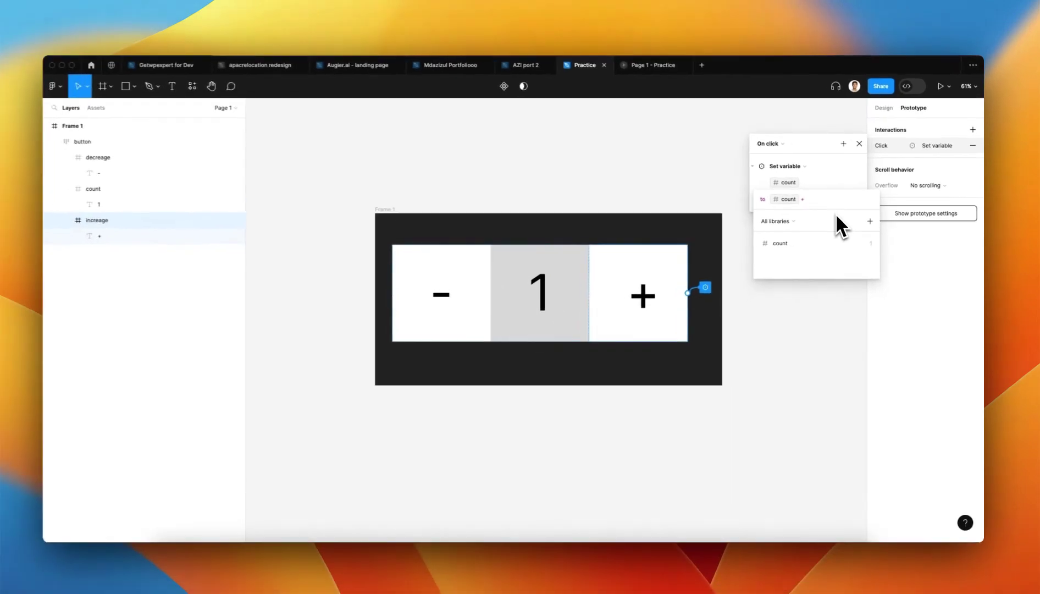
{"action": "type", "text": "1"}
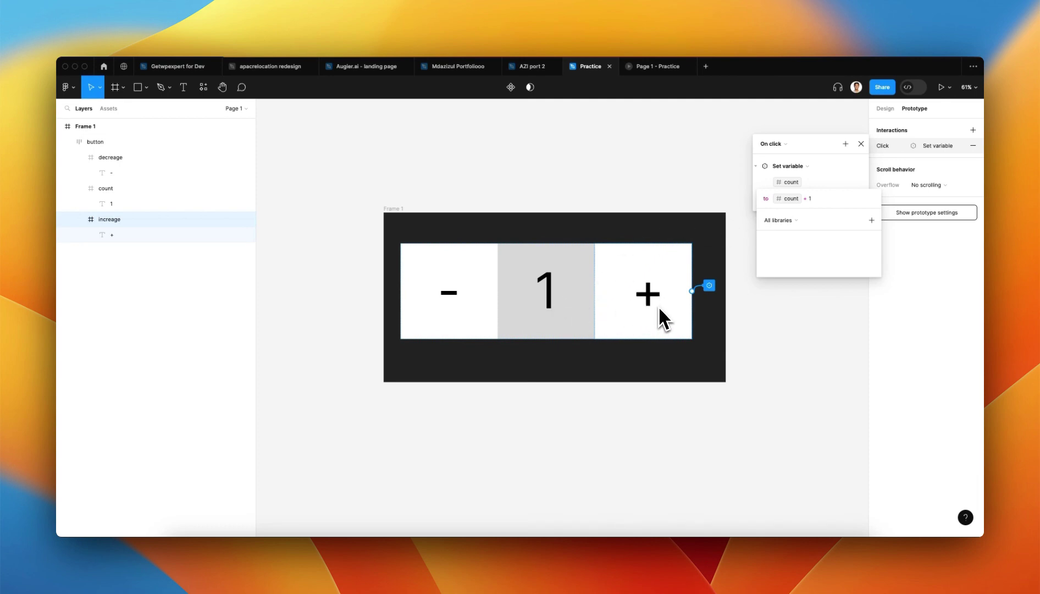
{"action": "key", "text": "Return"}
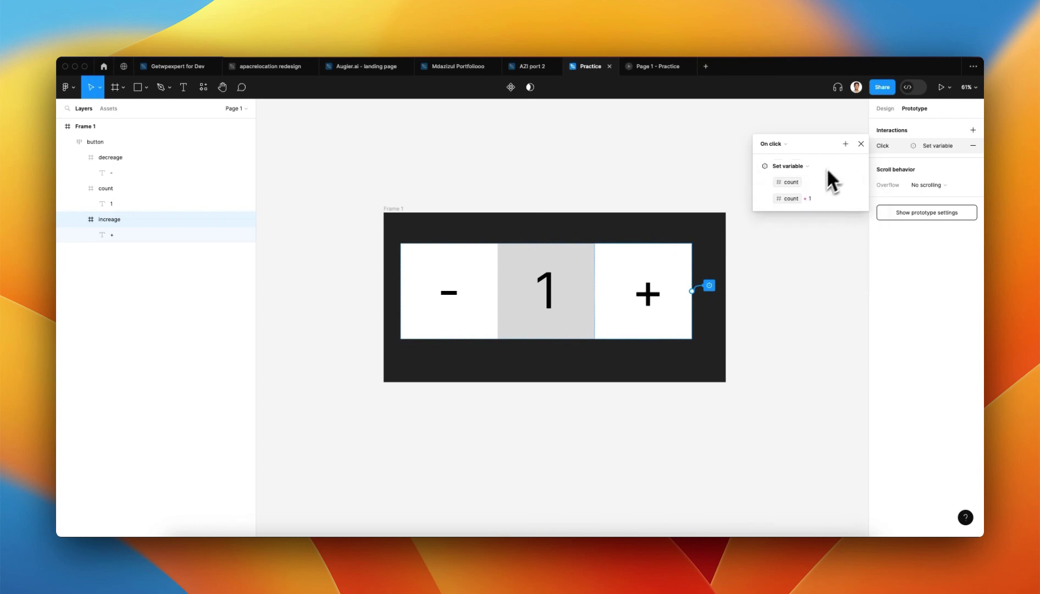
{"action": "left_click", "coordinate": [860, 144]}
{"action": "left_click", "coordinate": [591, 66]}
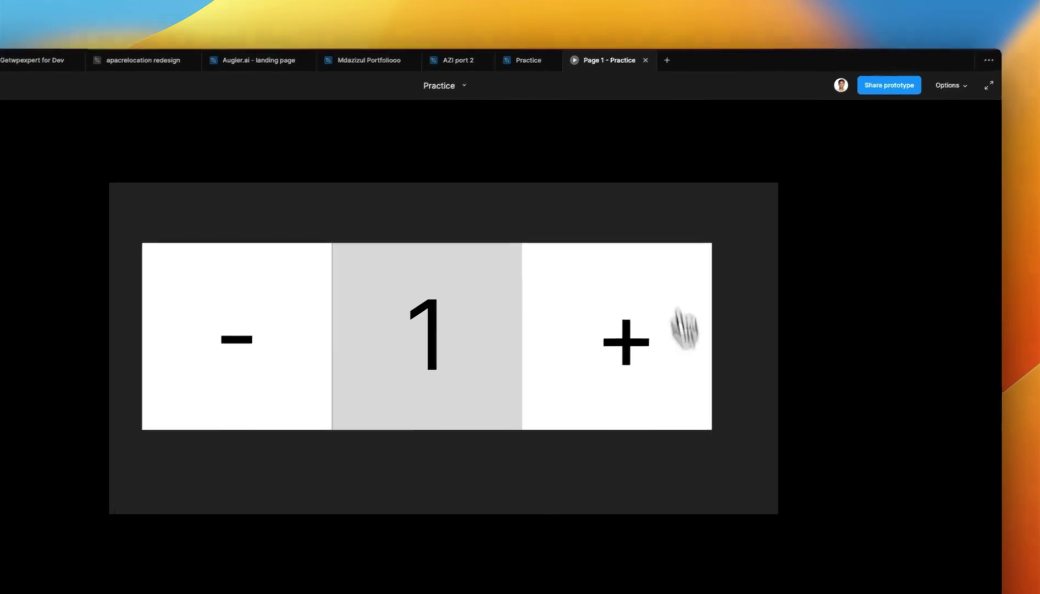
{"action": "left_click", "coordinate": [668, 338]}
{"action": "left_click", "coordinate": [670, 336]}
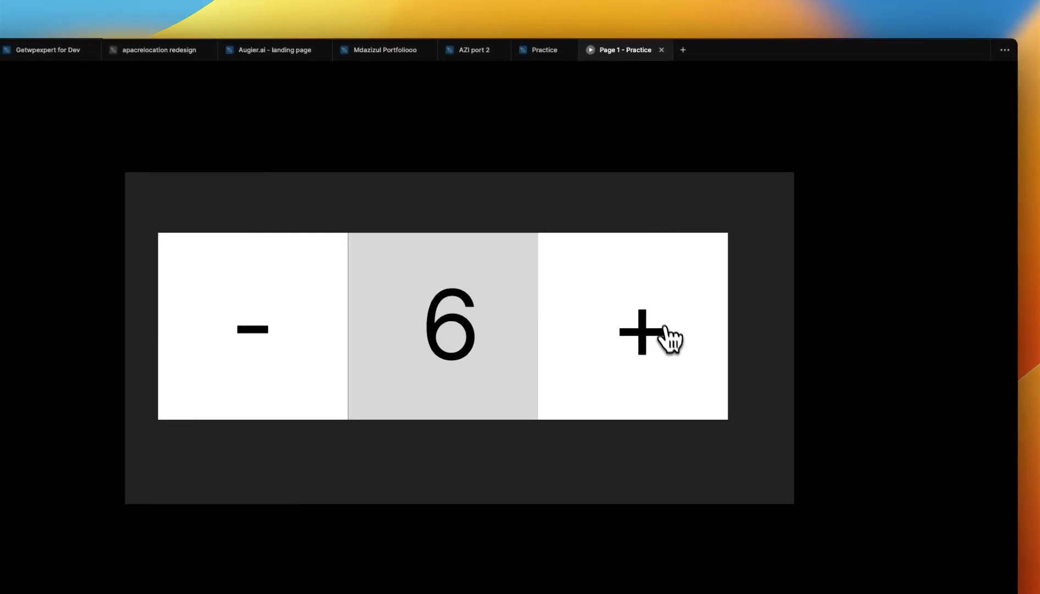
{"action": "left_click", "coordinate": [544, 50]}
{"action": "left_click", "coordinate": [549, 231]}
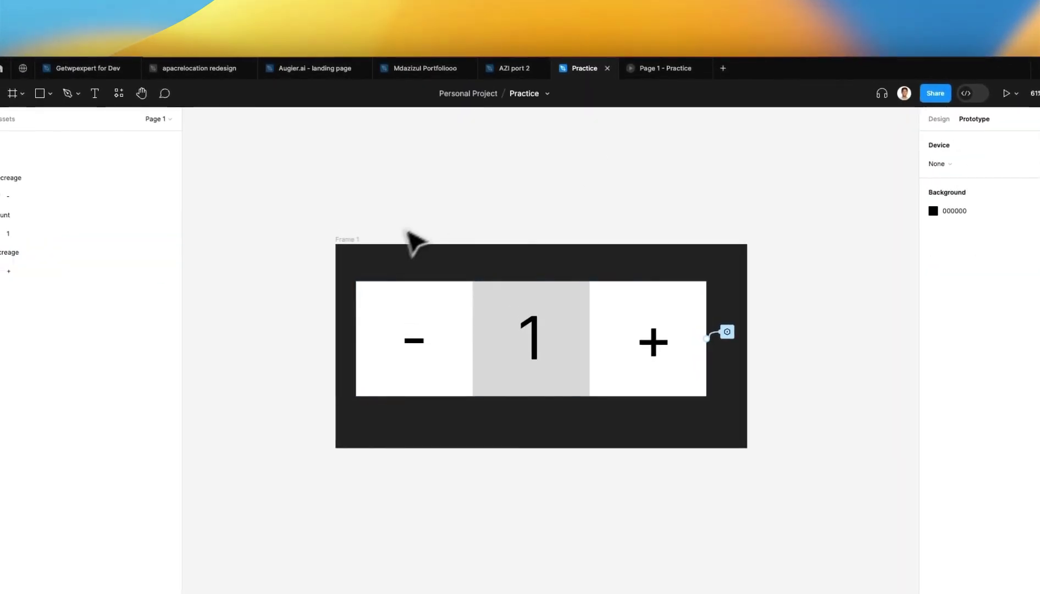
{"action": "left_click", "coordinate": [352, 243]}
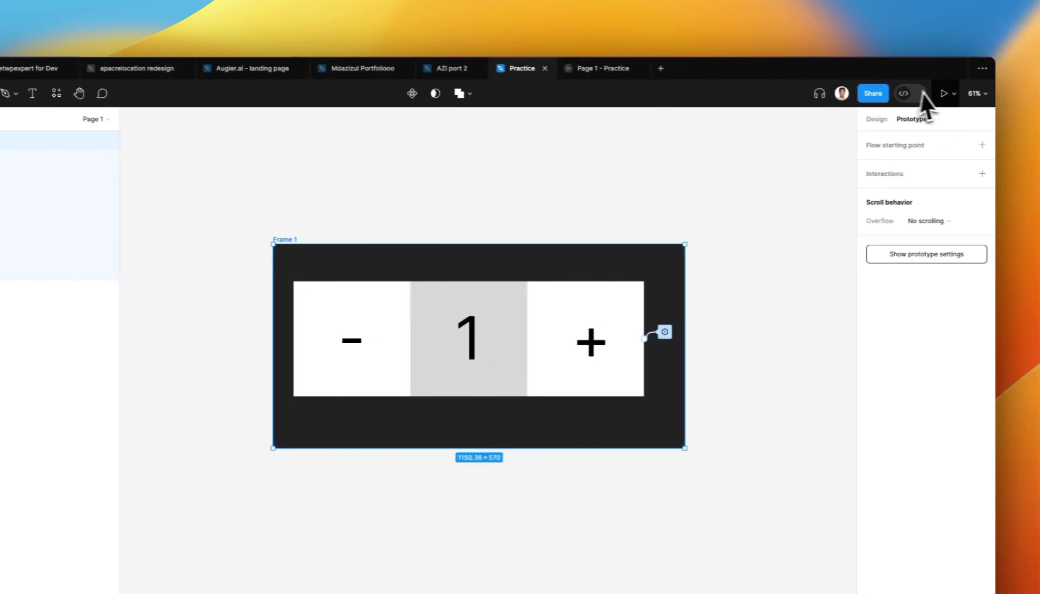
- Open the counter in a floating preview window, move it aside, and raise the count to 5
{"action": "left_click", "coordinate": [941, 95]}
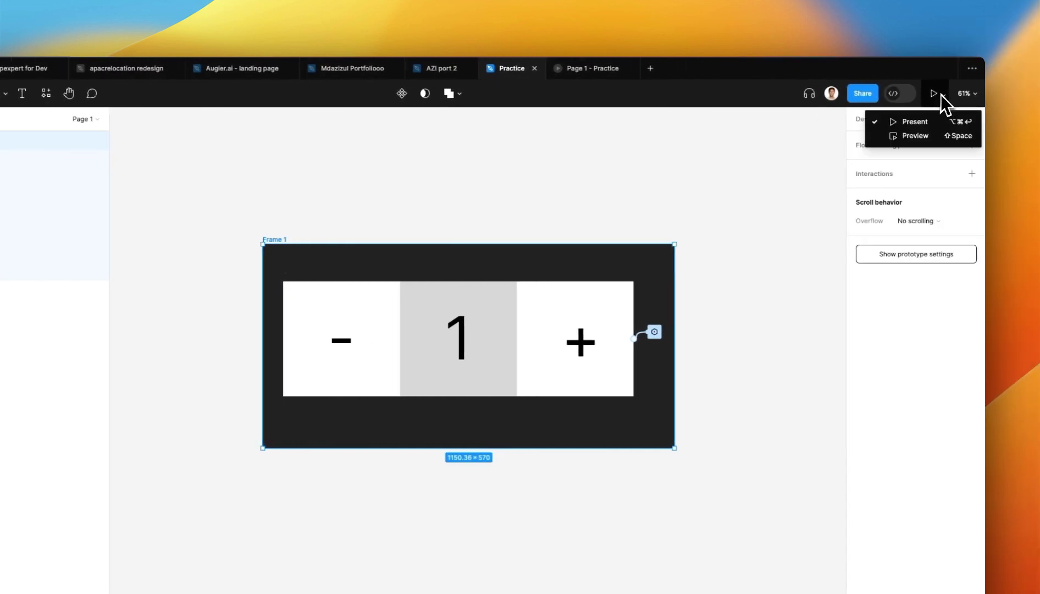
{"action": "left_click", "coordinate": [922, 136]}
{"action": "mouse_move", "coordinate": [364, 147]}
{"action": "left_mouse_down"}
{"action": "mouse_move", "coordinate": [795, 189]}
{"action": "mouse_move", "coordinate": [497, 104]}
{"action": "mouse_move", "coordinate": [522, 88]}
{"action": "mouse_move", "coordinate": [262, 128]}
{"action": "left_mouse_up"}
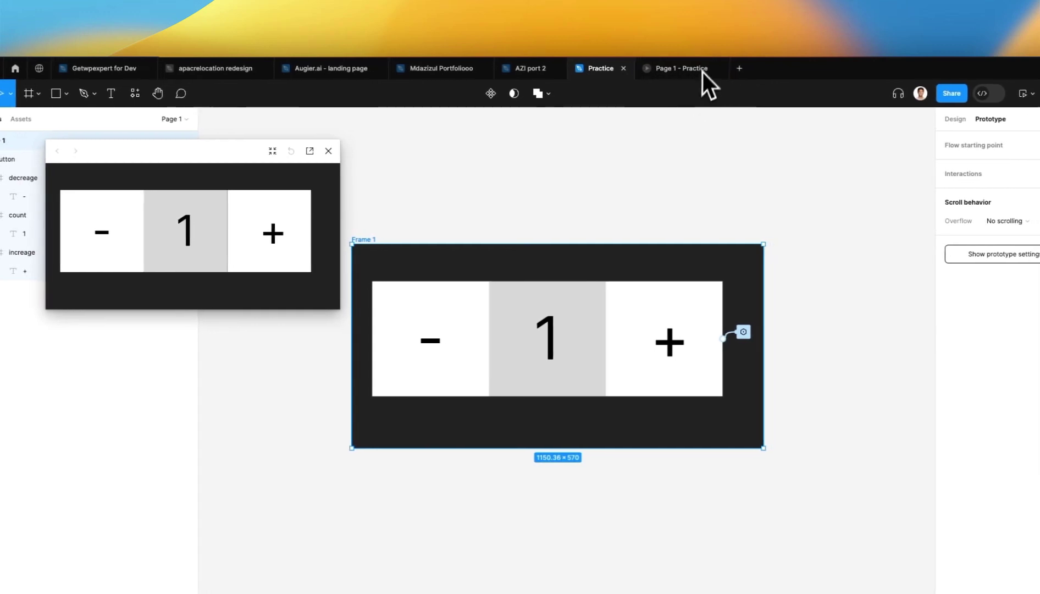
{"action": "left_click", "coordinate": [325, 217]}
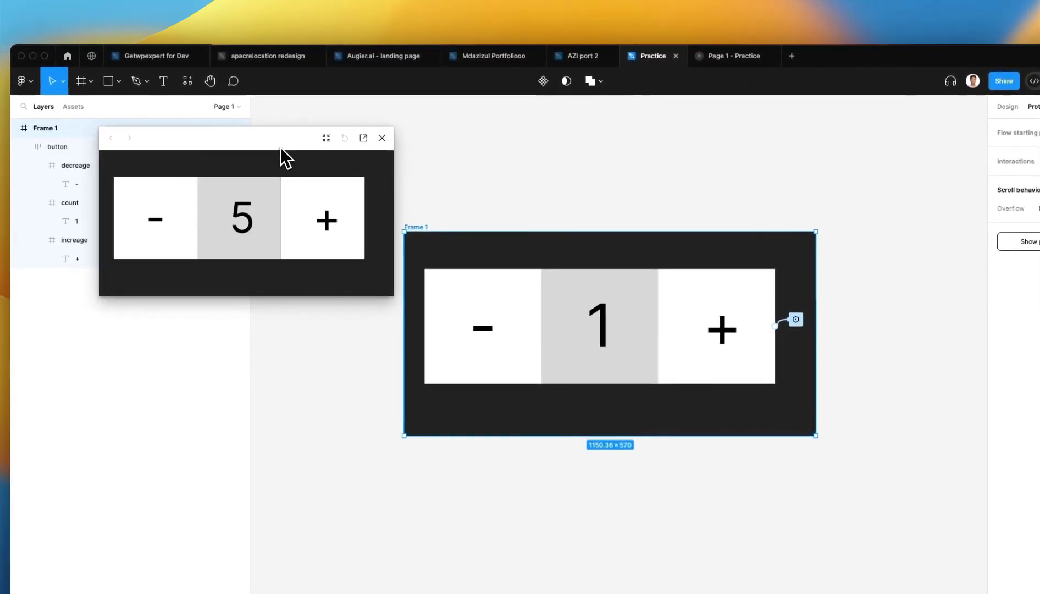
- Add an on-click Set variable interaction for count to the minus cell
{"action": "left_click", "coordinate": [522, 300]}
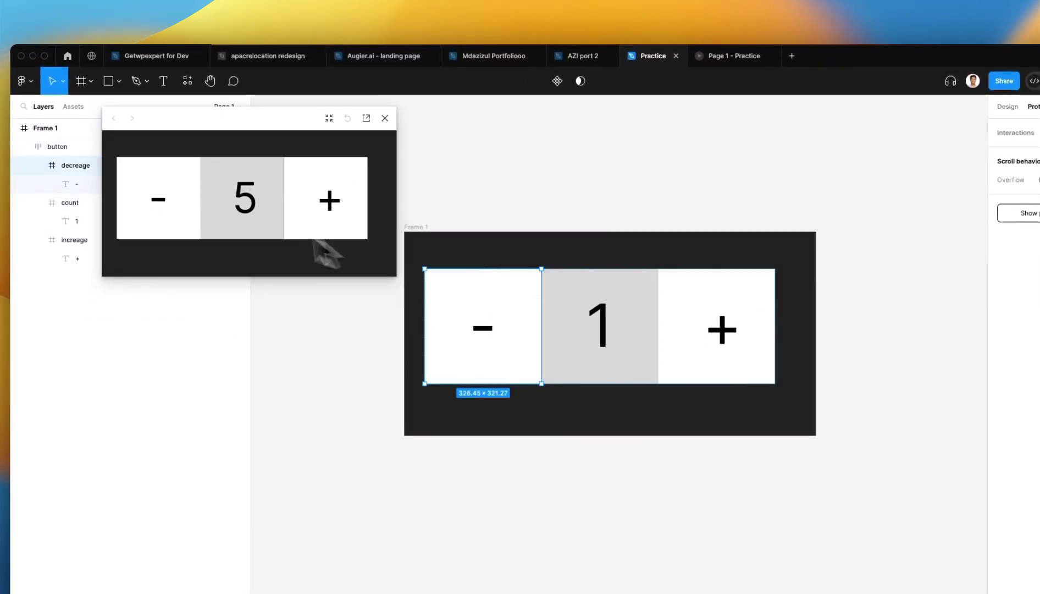
{"action": "left_click", "coordinate": [193, 186]}
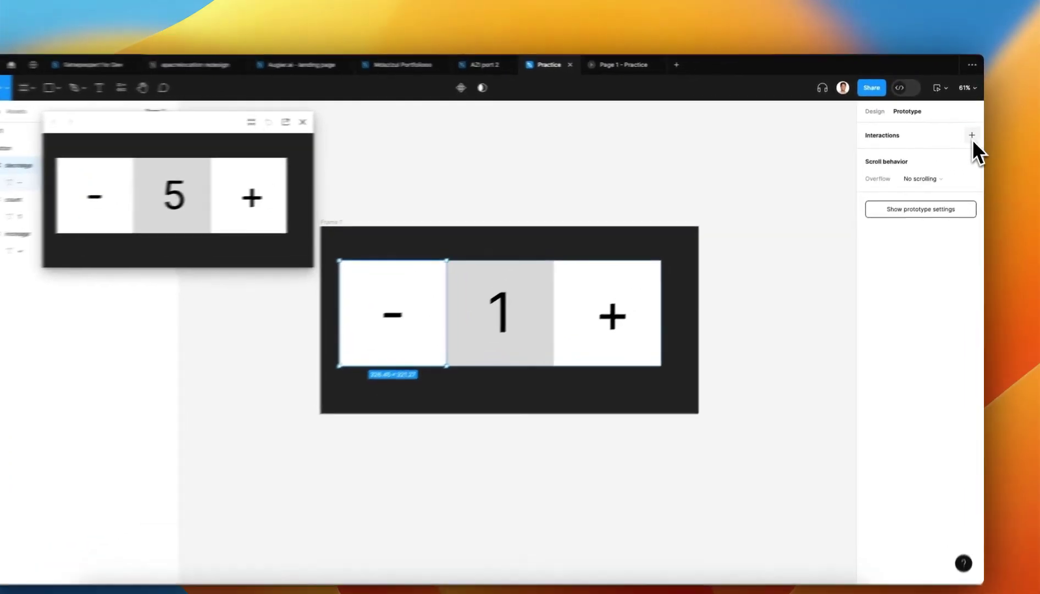
{"action": "left_click", "coordinate": [972, 130]}
{"action": "left_click", "coordinate": [749, 179]}
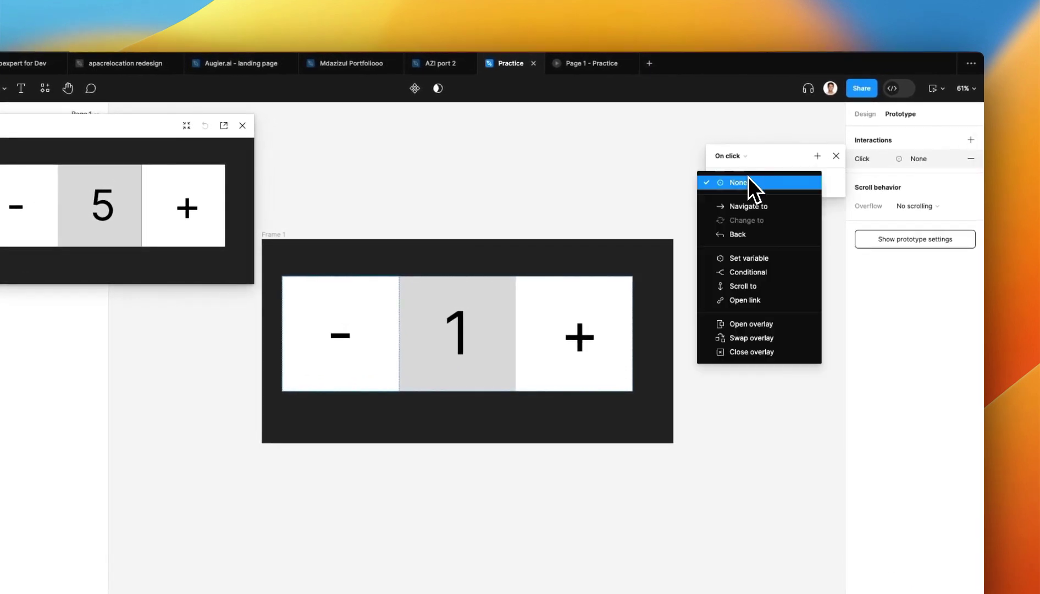
{"action": "left_click", "coordinate": [754, 259]}
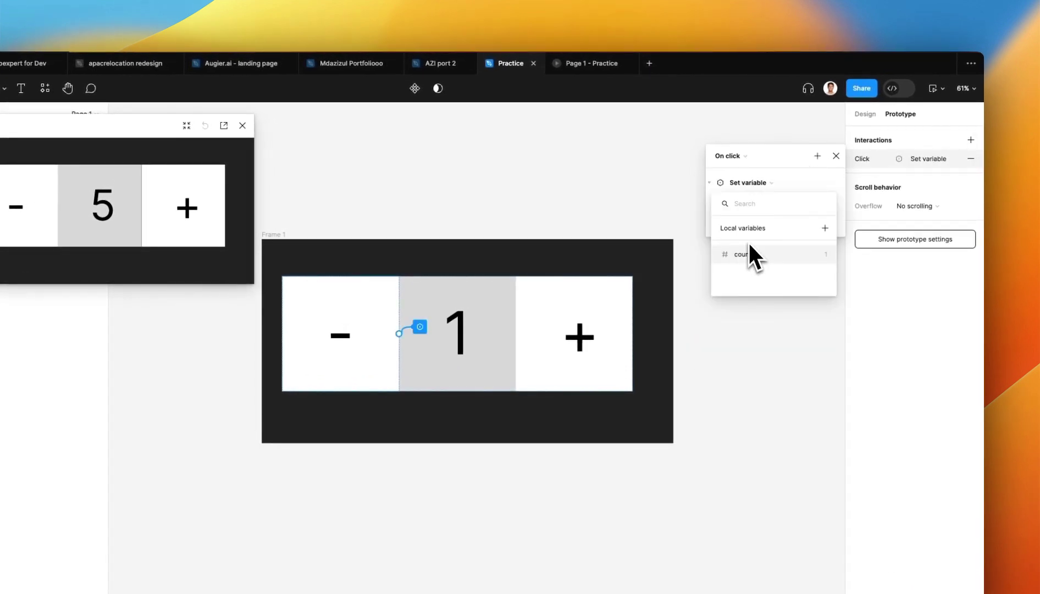
{"action": "left_click", "coordinate": [757, 254]}
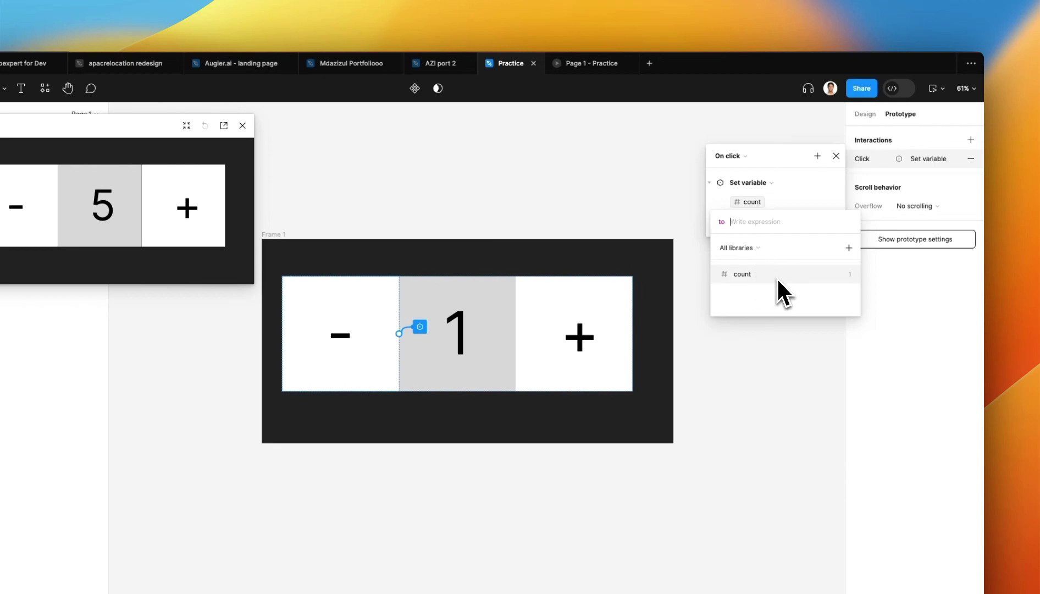
- Set the minus click's new value expression to count - 1
{"action": "left_click", "coordinate": [776, 275]}
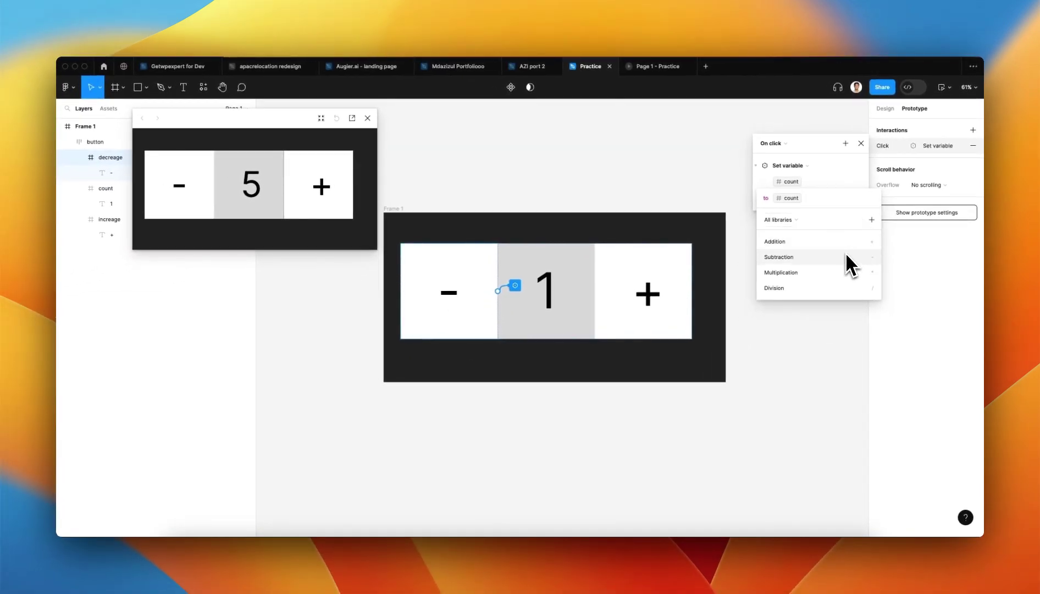
{"action": "left_click", "coordinate": [801, 262]}
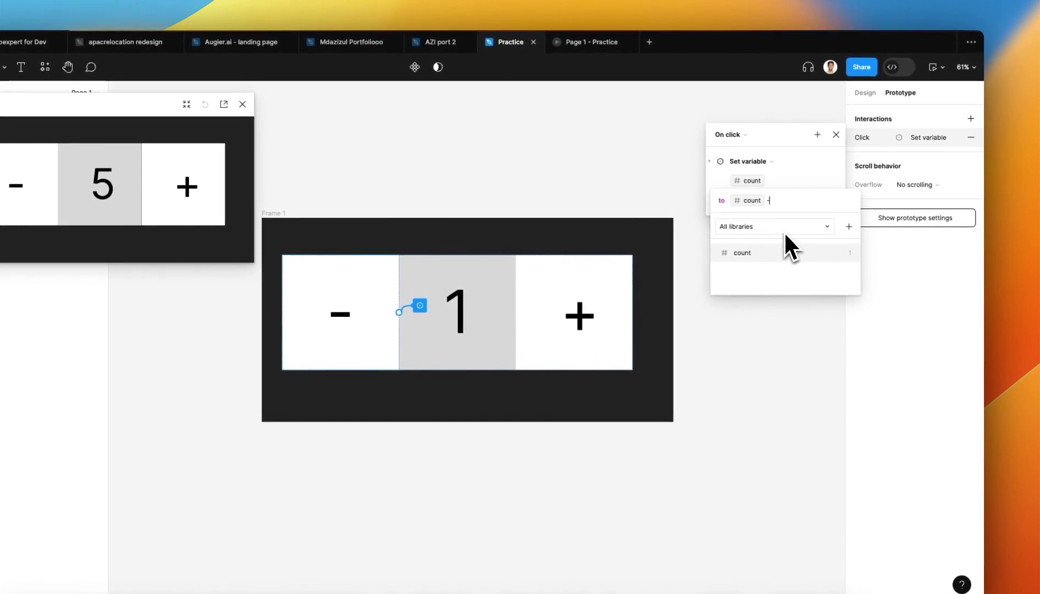
{"action": "type", "text": "1"}
{"action": "key", "text": "Return"}
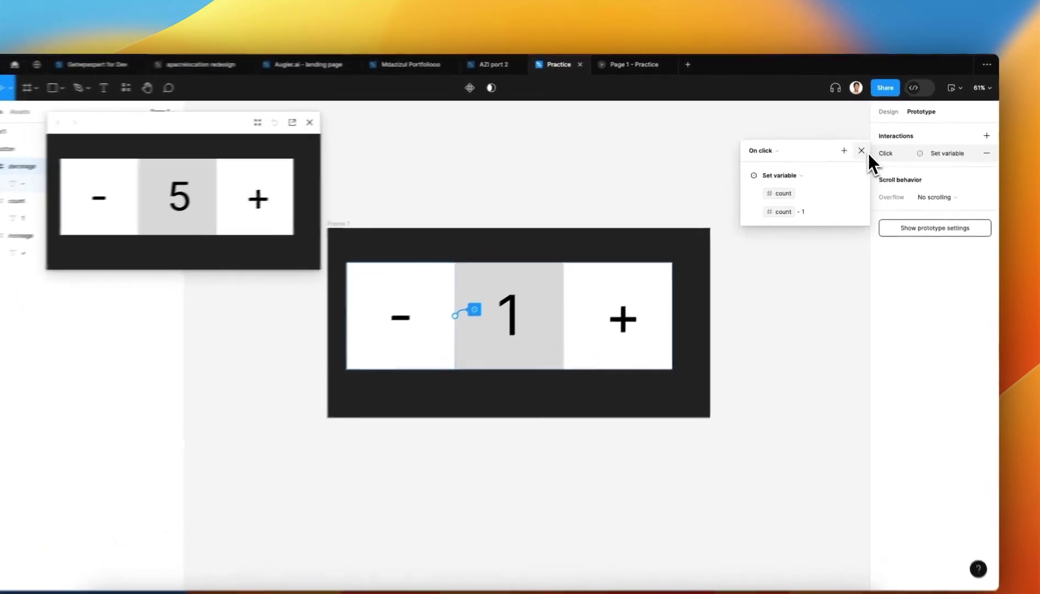
{"action": "left_click", "coordinate": [861, 150]}
- Click minus and plus repeatedly in the preview, driving the counter below zero to -8
{"action": "left_click", "coordinate": [484, 207]}
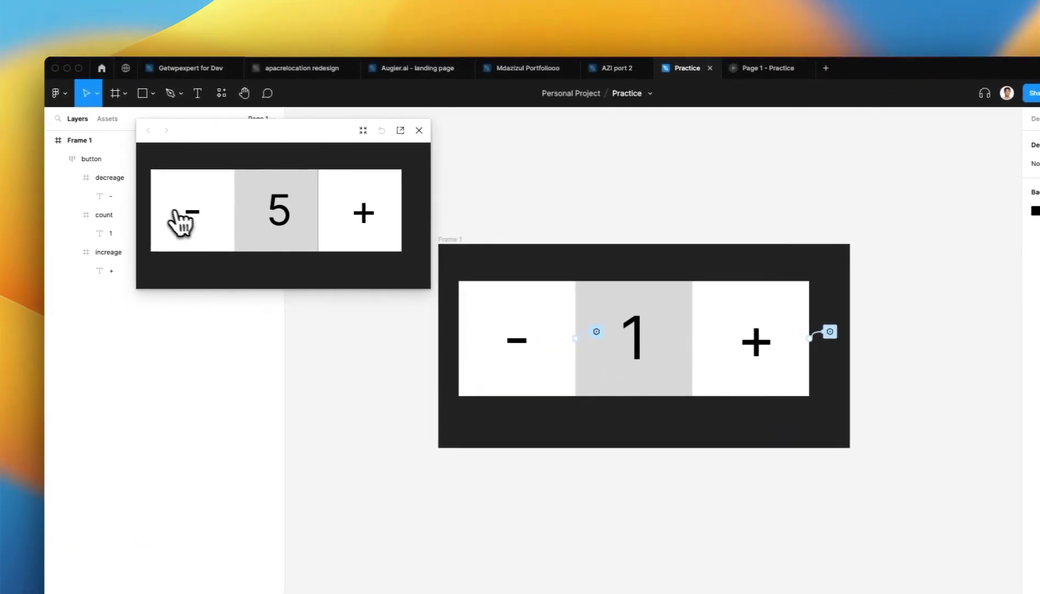
{"action": "left_click", "coordinate": [181, 221]}
{"action": "left_click", "coordinate": [369, 219]}
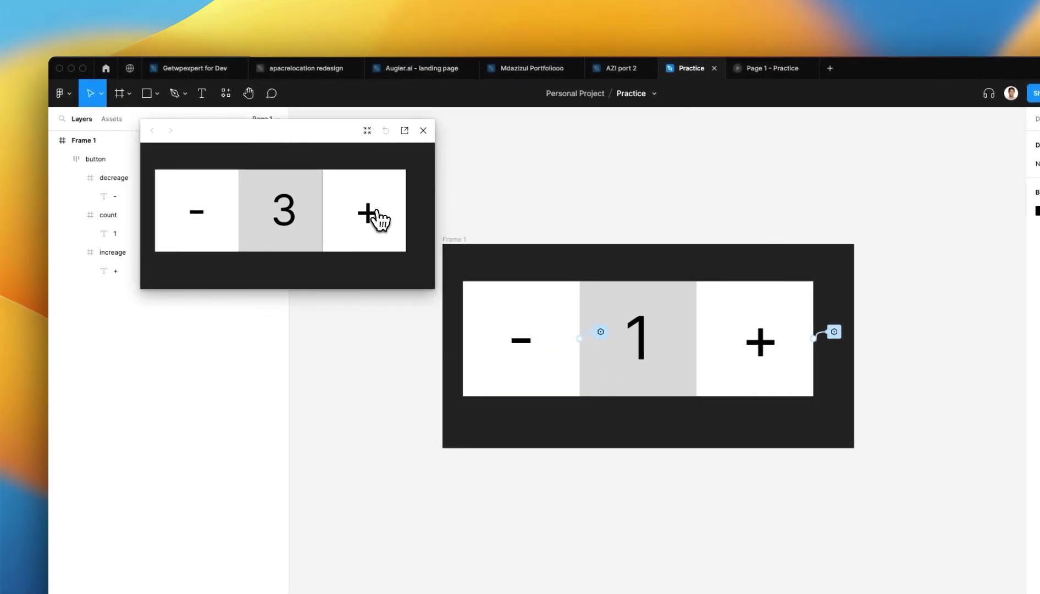
{"action": "double_click", "coordinate": [369, 219]}
{"action": "double_click", "coordinate": [226, 216]}
{"action": "triple_click", "coordinate": [225, 215]}
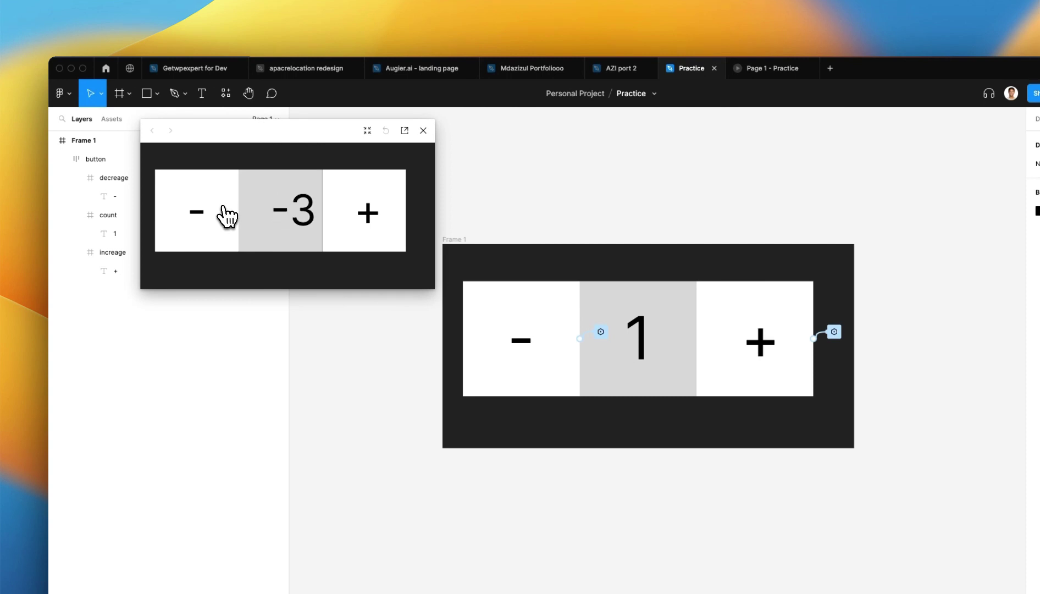
{"action": "triple_click", "coordinate": [225, 214]}
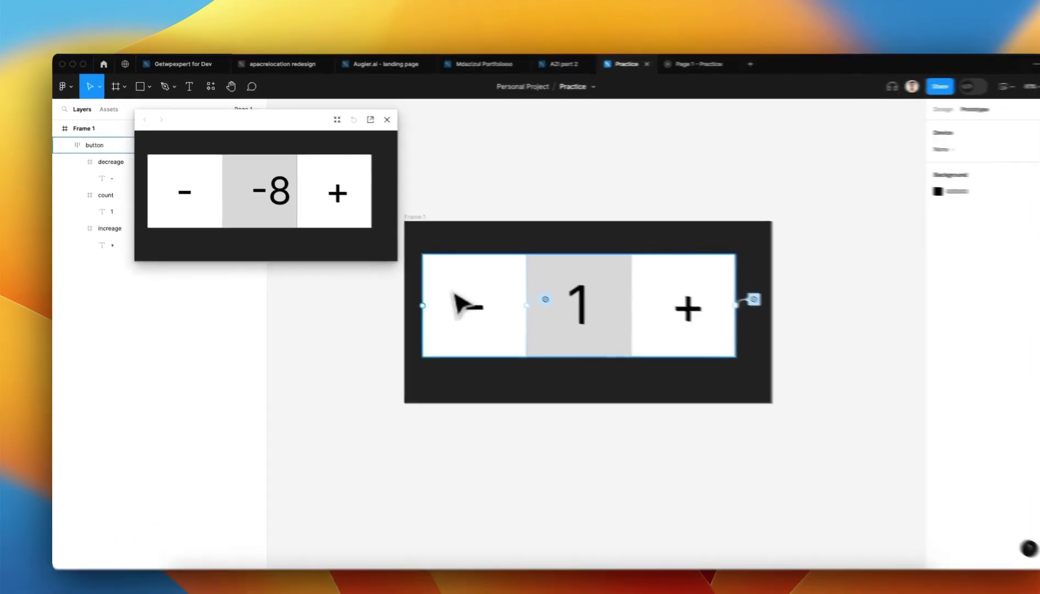
{"action": "left_click", "coordinate": [456, 292]}
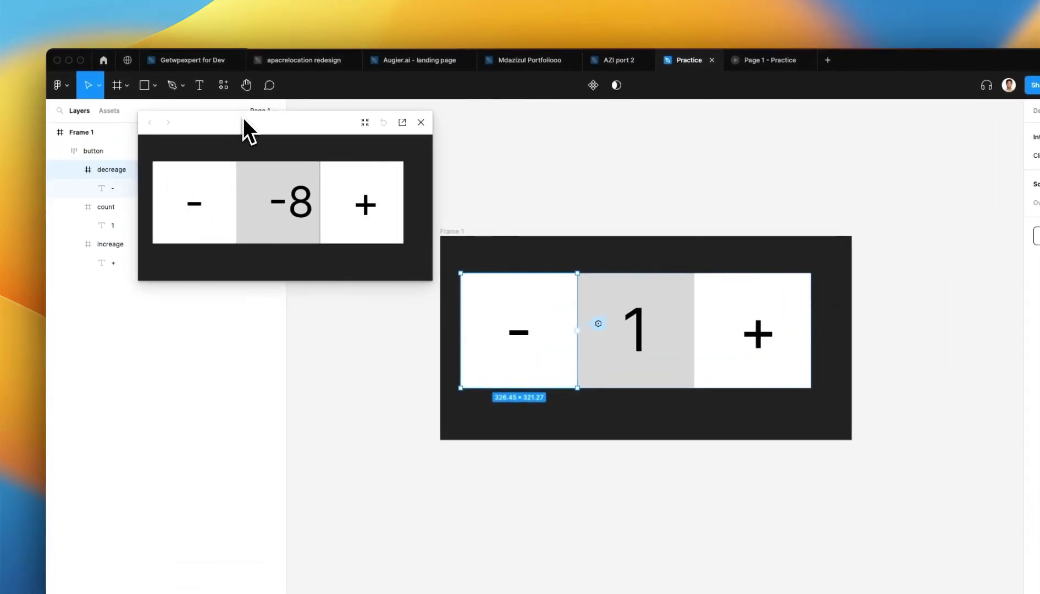
- Add a Conditional to the minus click with the condition count > 0
{"action": "left_click_drag", "start_coordinate": [243, 117], "coordinate": [256, 119]}
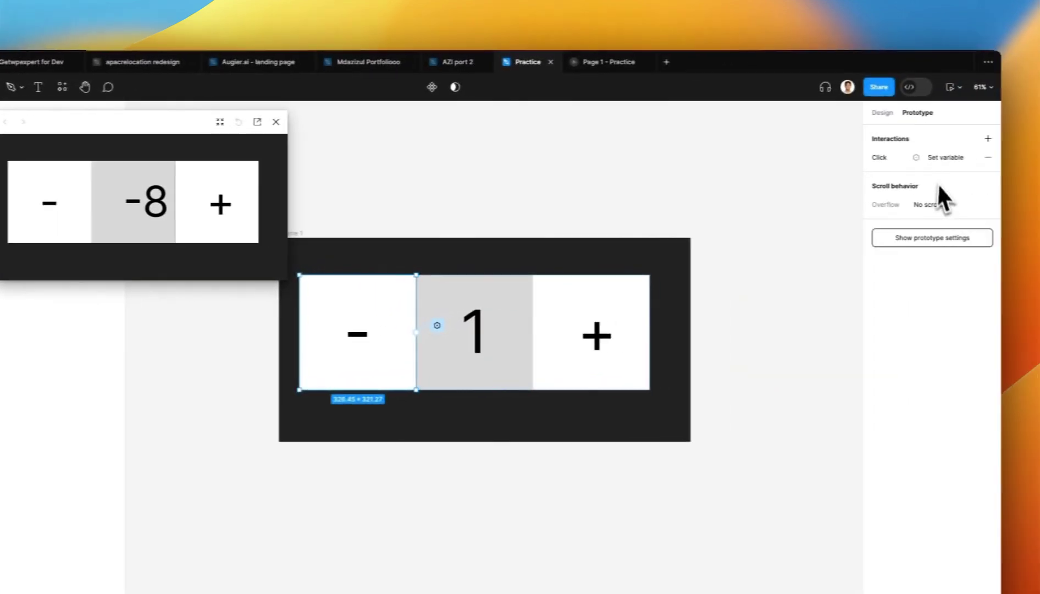
{"action": "left_click", "coordinate": [874, 156]}
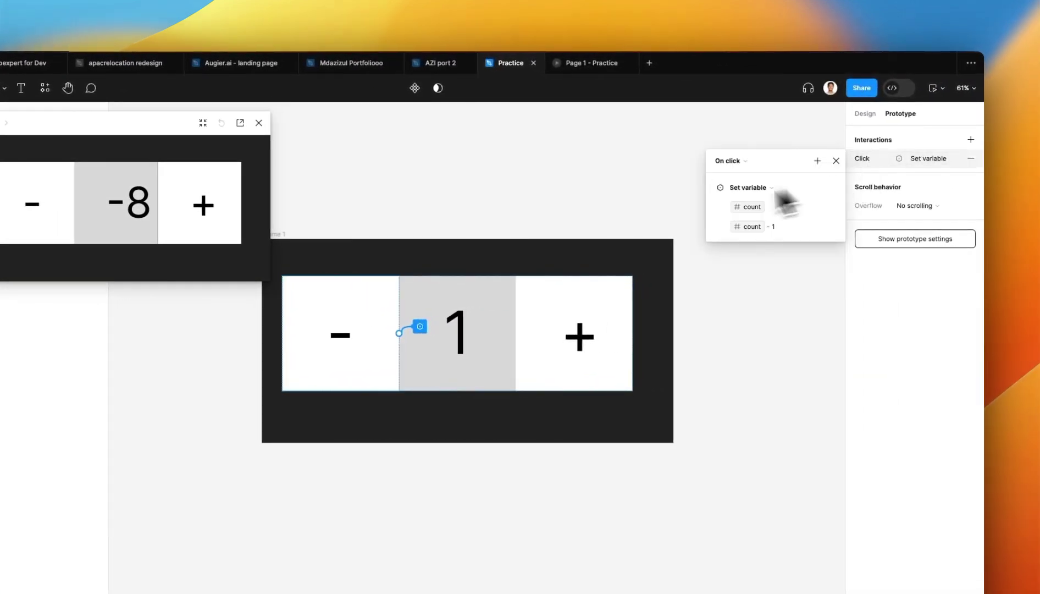
{"action": "left_click", "coordinate": [818, 160]}
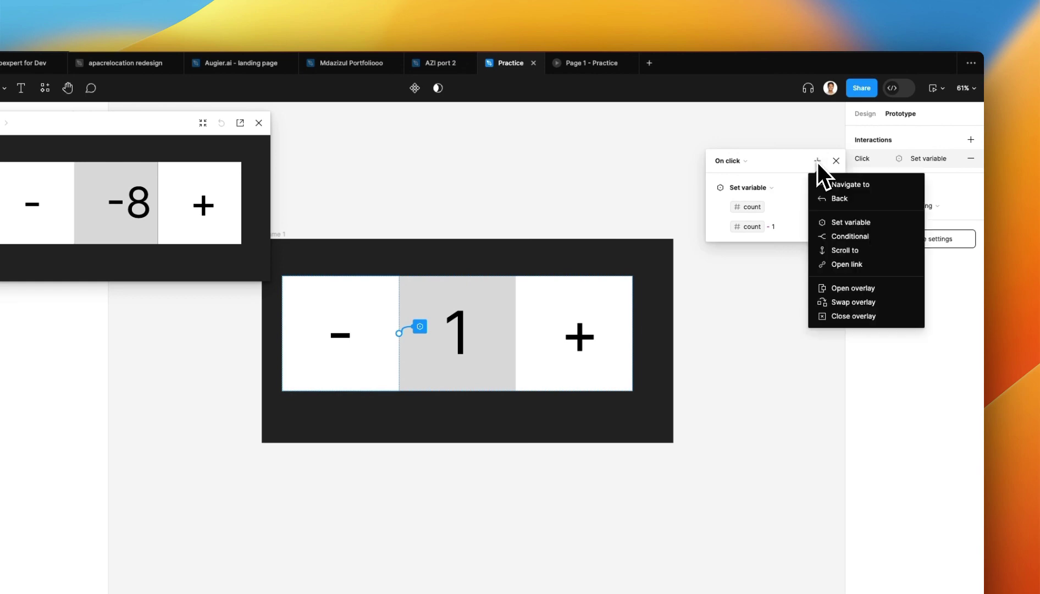
{"action": "left_click", "coordinate": [847, 236]}
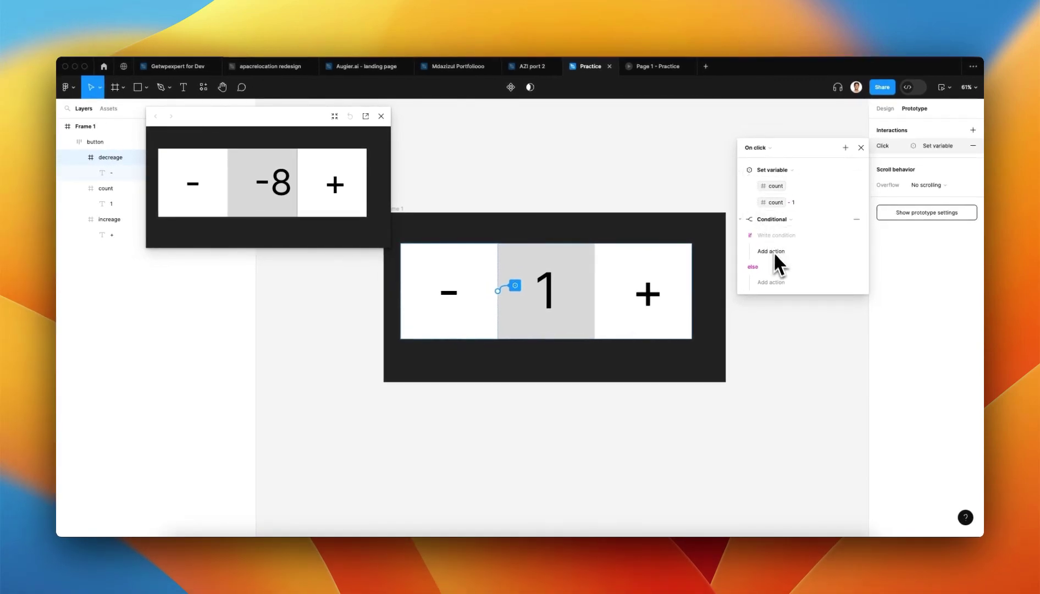
{"action": "left_click", "coordinate": [776, 236]}
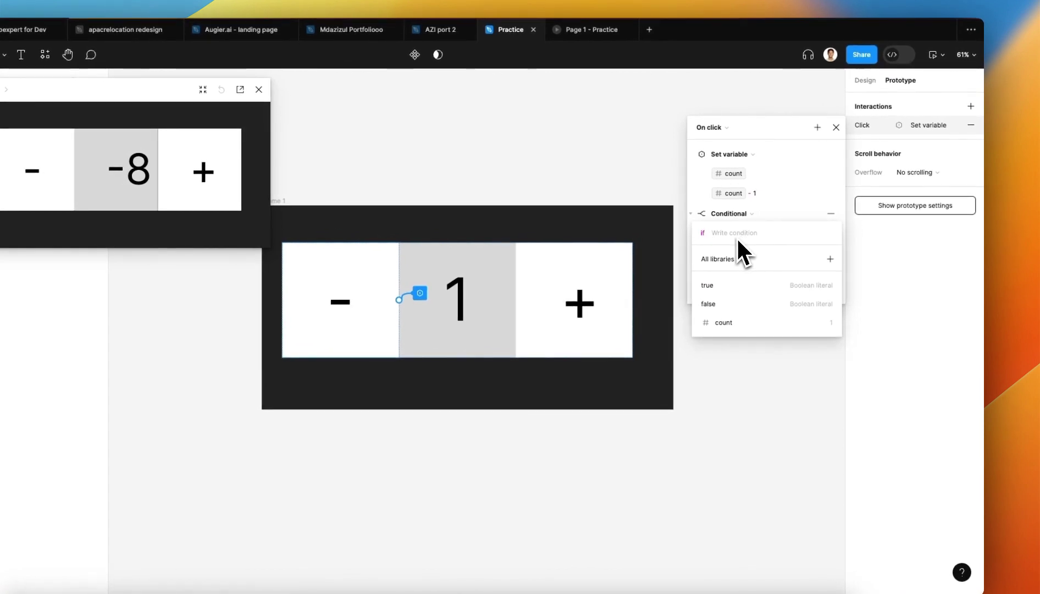
{"action": "left_click", "coordinate": [742, 322]}
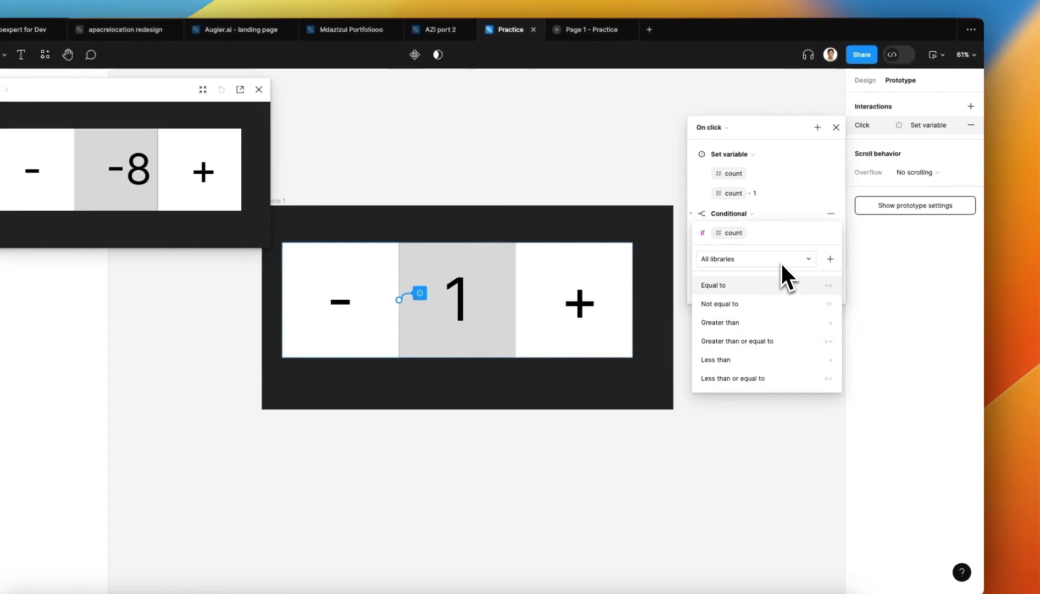
{"action": "type", "text": "> 0"}
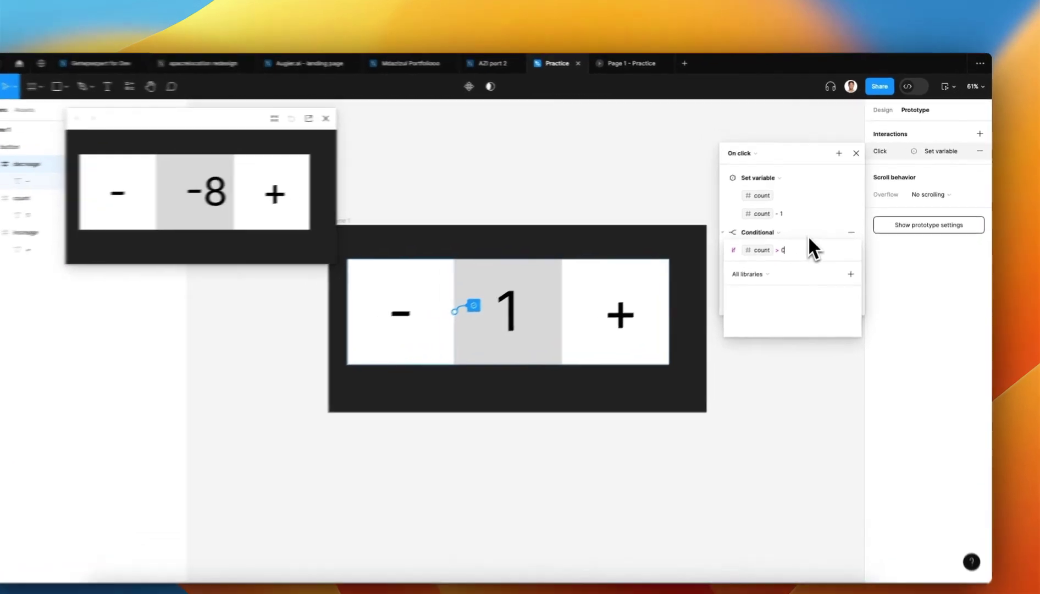
{"action": "key", "text": "Return"}
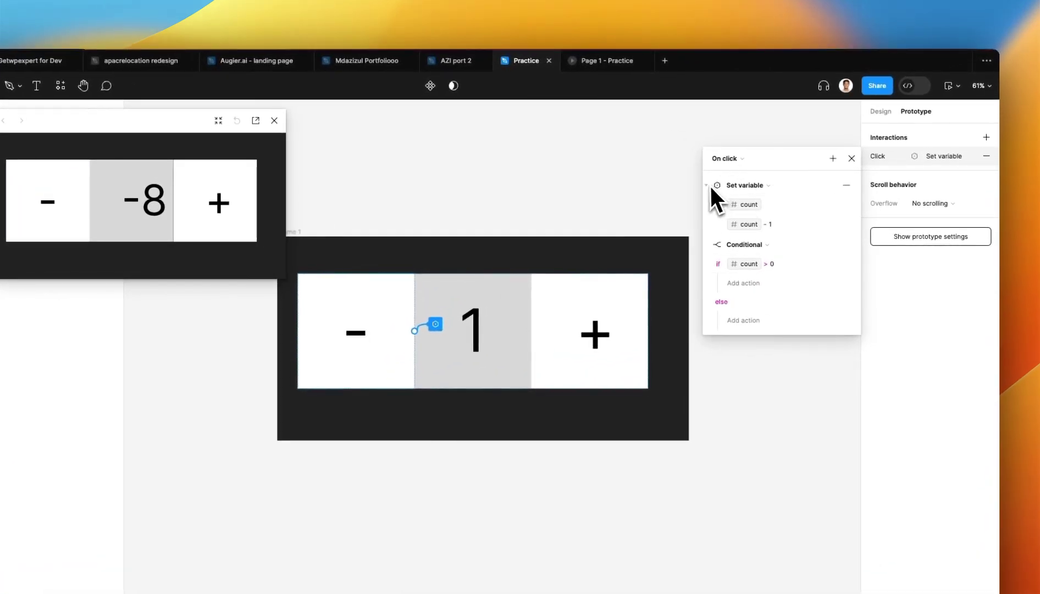
- Move the Set count to count - 1 action into the if branch
{"action": "left_click", "coordinate": [707, 186]}
{"action": "left_click", "coordinate": [709, 185]}
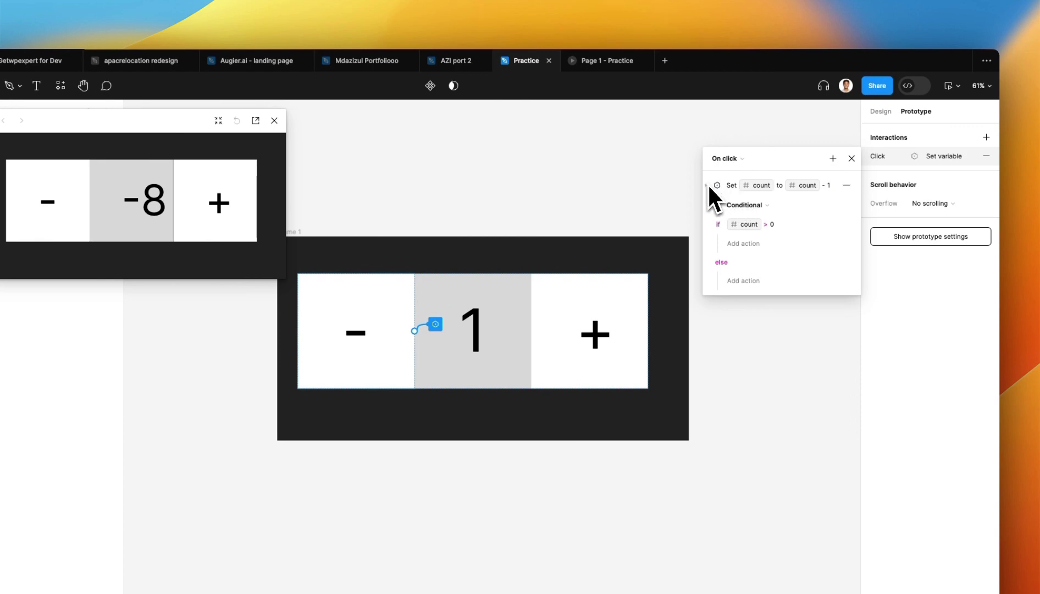
{"action": "left_click_drag", "start_coordinate": [723, 186], "coordinate": [730, 241]}
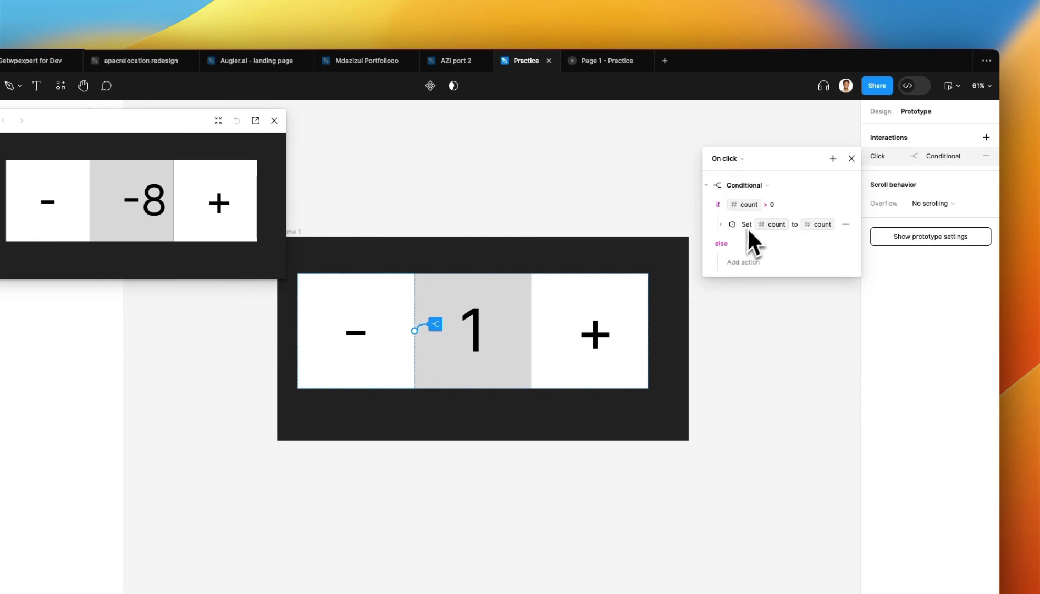
{"action": "left_click", "coordinate": [851, 159]}
- Click + and - repeatedly in the preview, confirming the count stops at 0 and ends at 5
{"action": "left_click", "coordinate": [383, 199]}
{"action": "double_click", "coordinate": [384, 200]}
{"action": "double_click", "coordinate": [384, 200]}
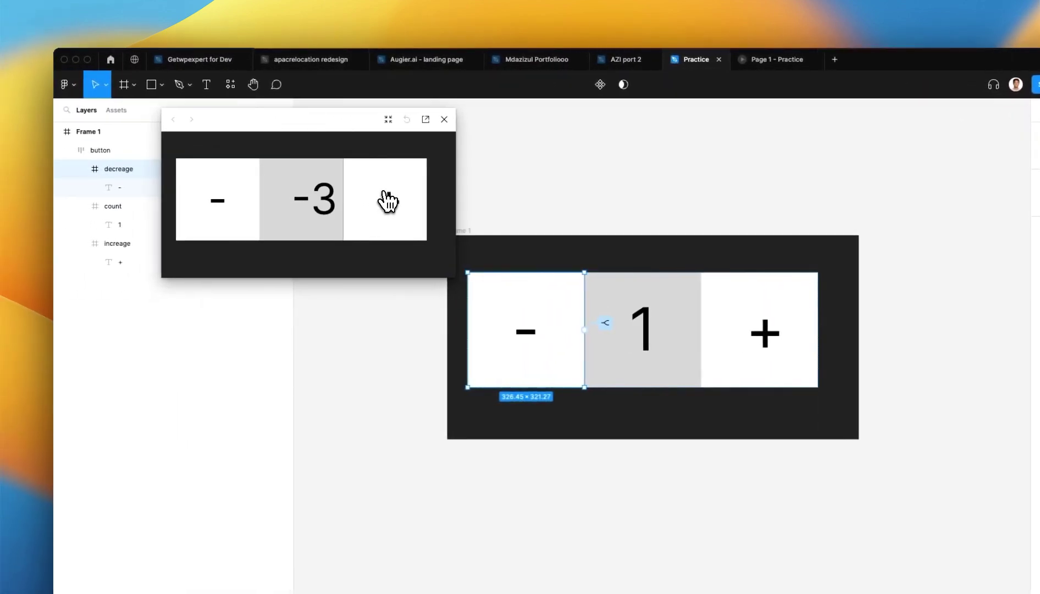
{"action": "triple_click", "coordinate": [385, 200]}
{"action": "double_click", "coordinate": [240, 208]}
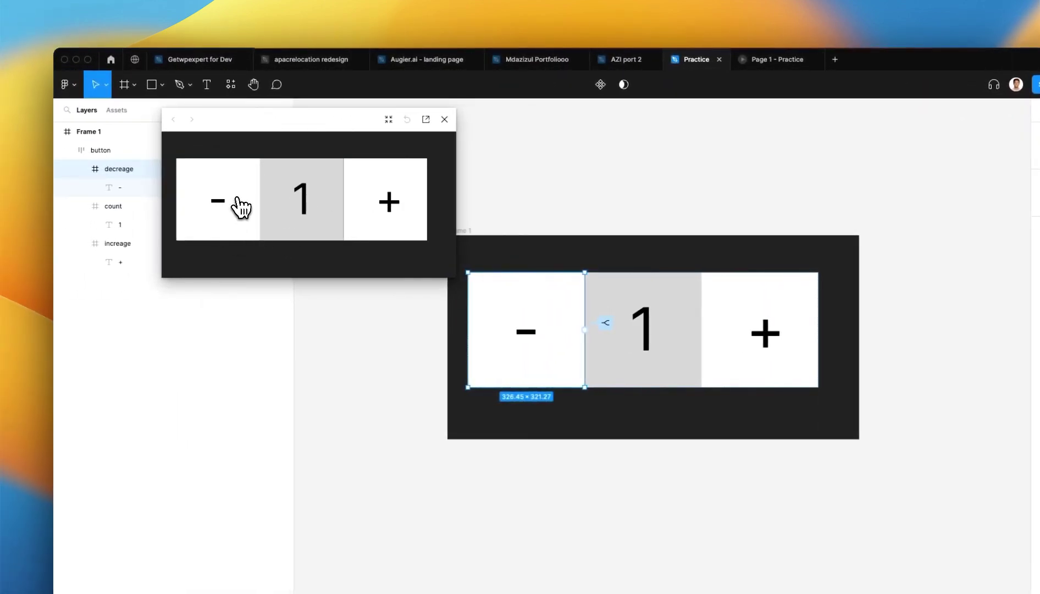
{"action": "left_click", "coordinate": [241, 207]}
{"action": "double_click", "coordinate": [378, 207]}
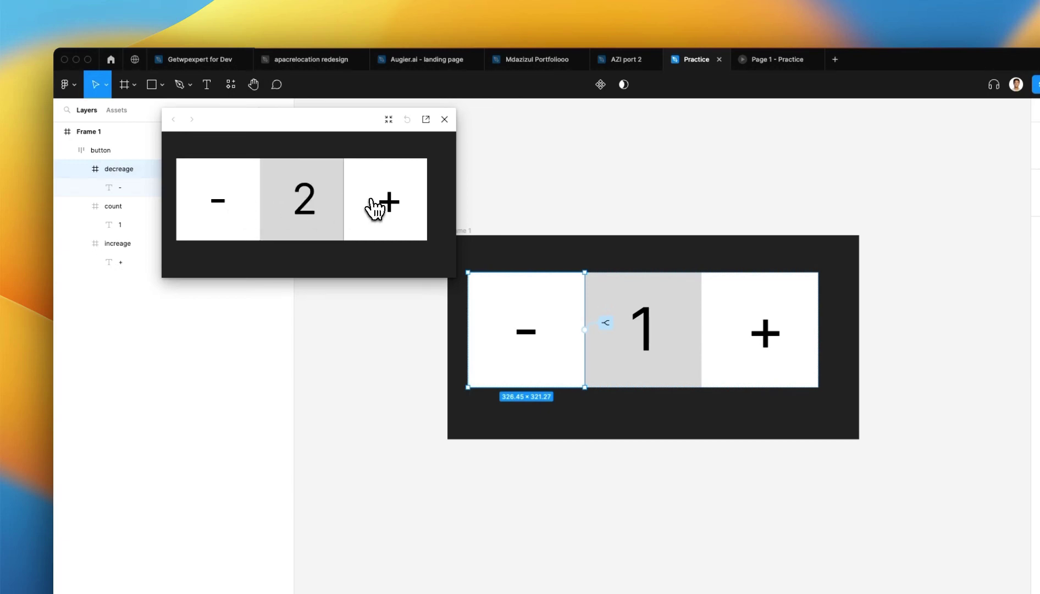
{"action": "triple_click", "coordinate": [375, 206]}
{"action": "triple_click", "coordinate": [213, 199]}
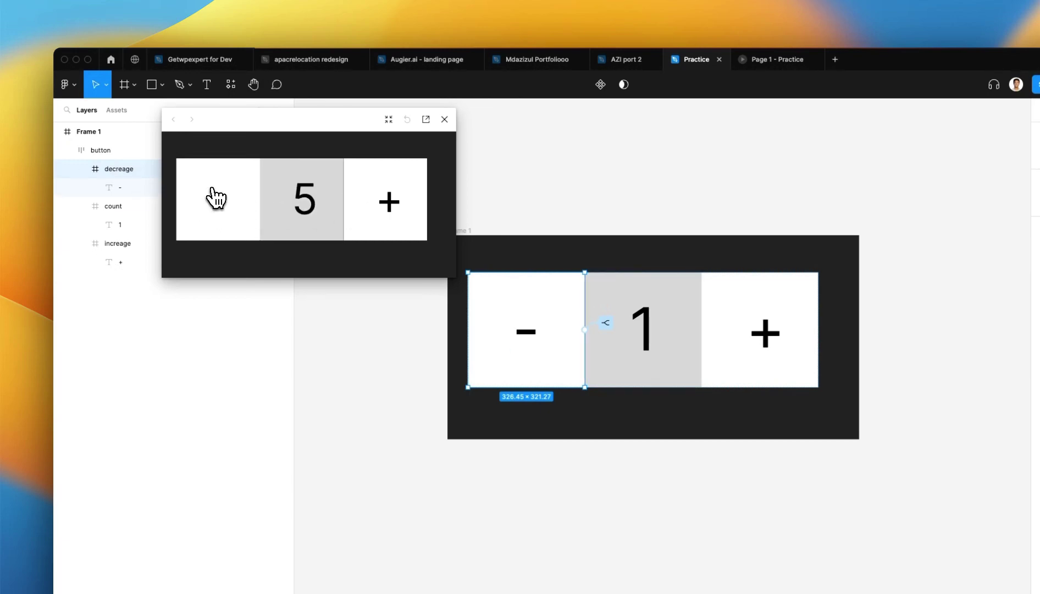
{"action": "triple_click", "coordinate": [425, 204]}
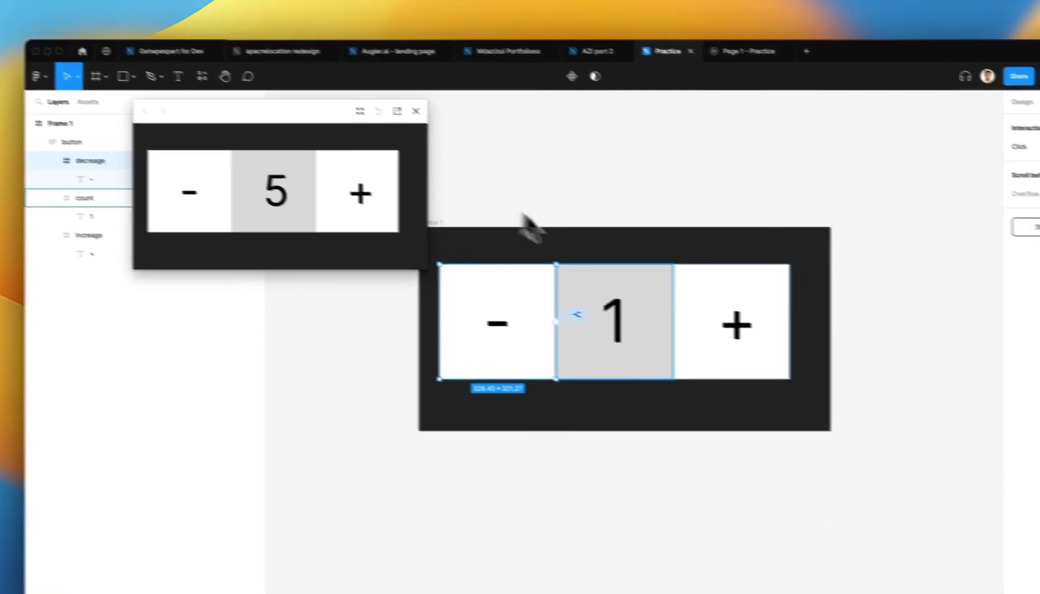